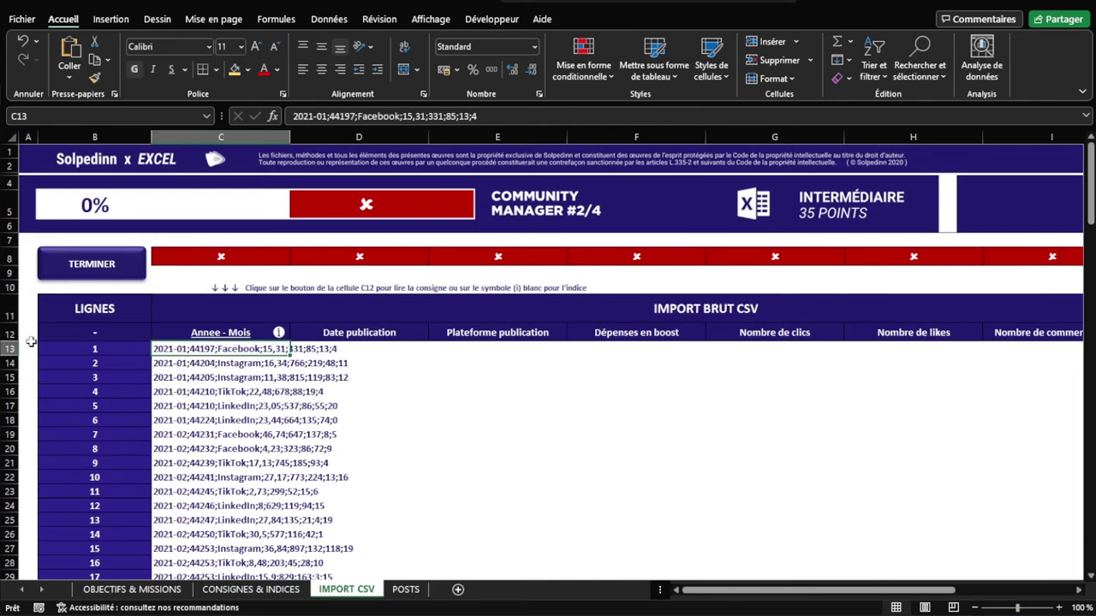
{"action": "left_click", "coordinate": [6, 350]}
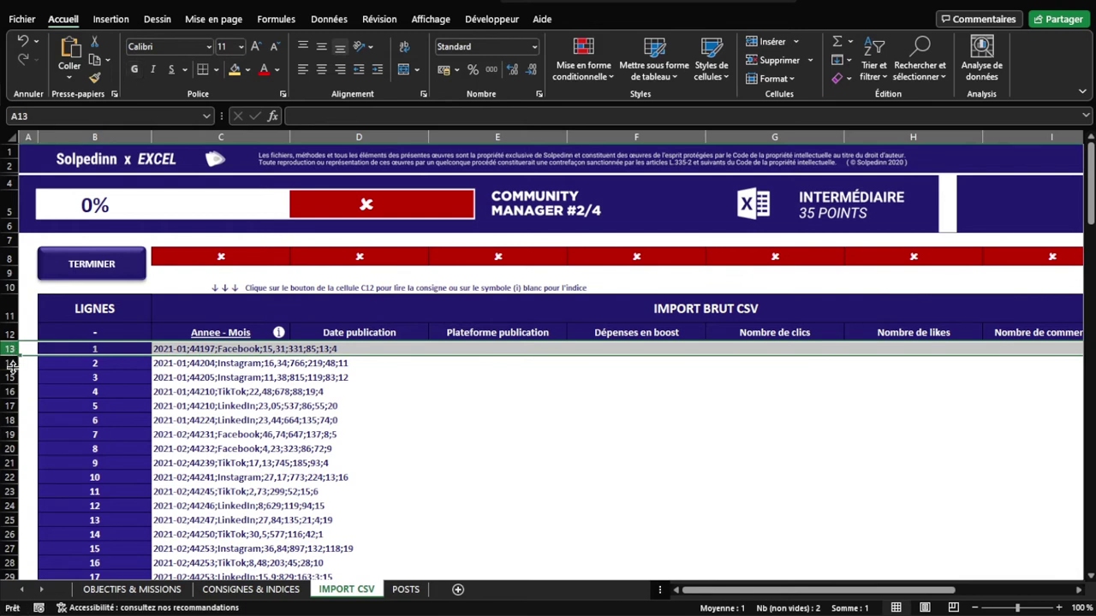
{"action": "left_click", "coordinate": [8, 363]}
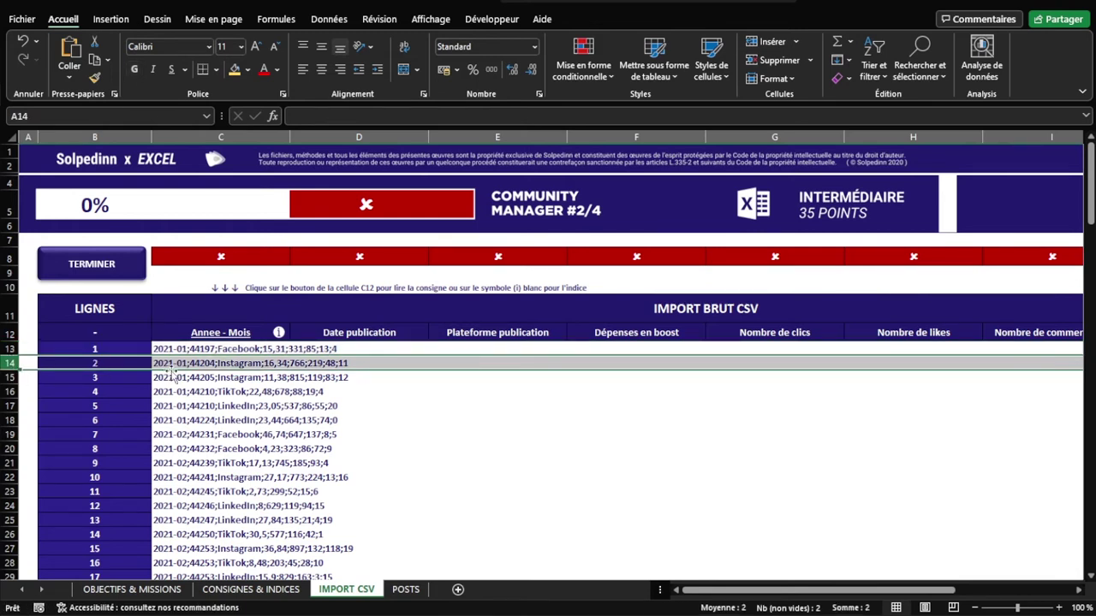
{"action": "scroll", "coordinate": [190, 361], "scroll_direction": "down", "scroll_amount": 2}
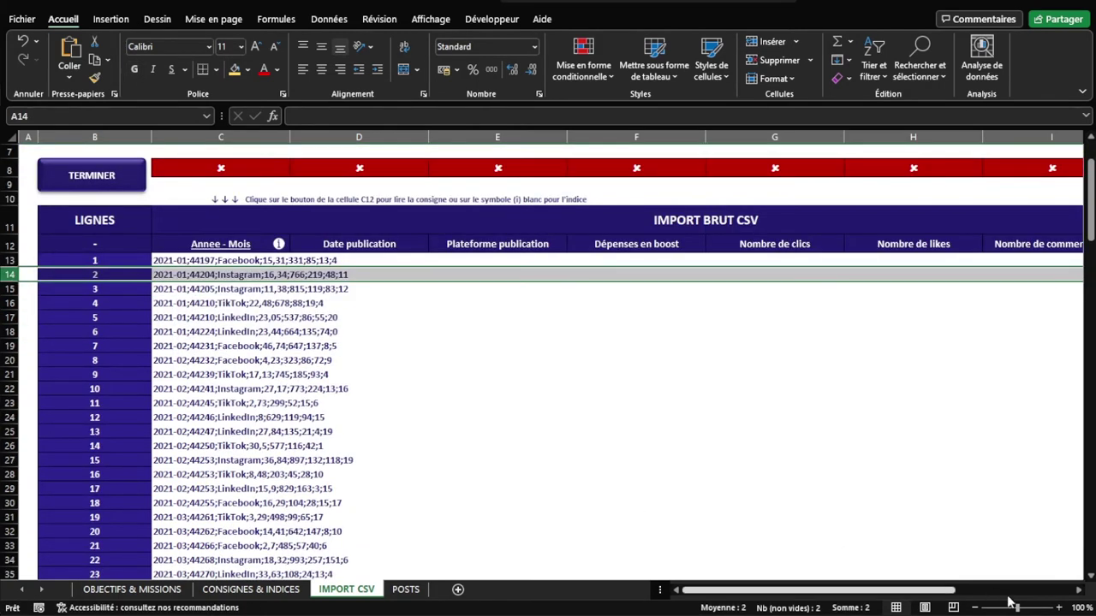
{"action": "left_click_drag", "start_coordinate": [1027, 613], "coordinate": [1039, 610]}
{"action": "scroll", "coordinate": [525, 324], "scroll_direction": "up", "scroll_amount": 2}
{"action": "scroll", "coordinate": [436, 377], "scroll_direction": "down", "scroll_amount": 1}
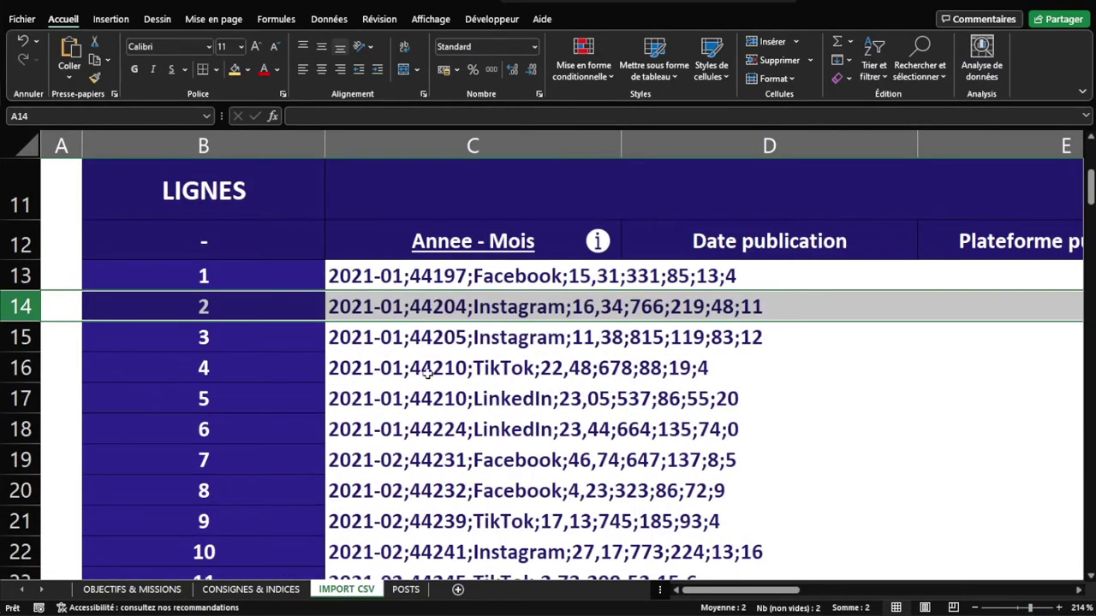
{"action": "left_click", "coordinate": [407, 279]}
{"action": "double_click", "coordinate": [393, 279]}
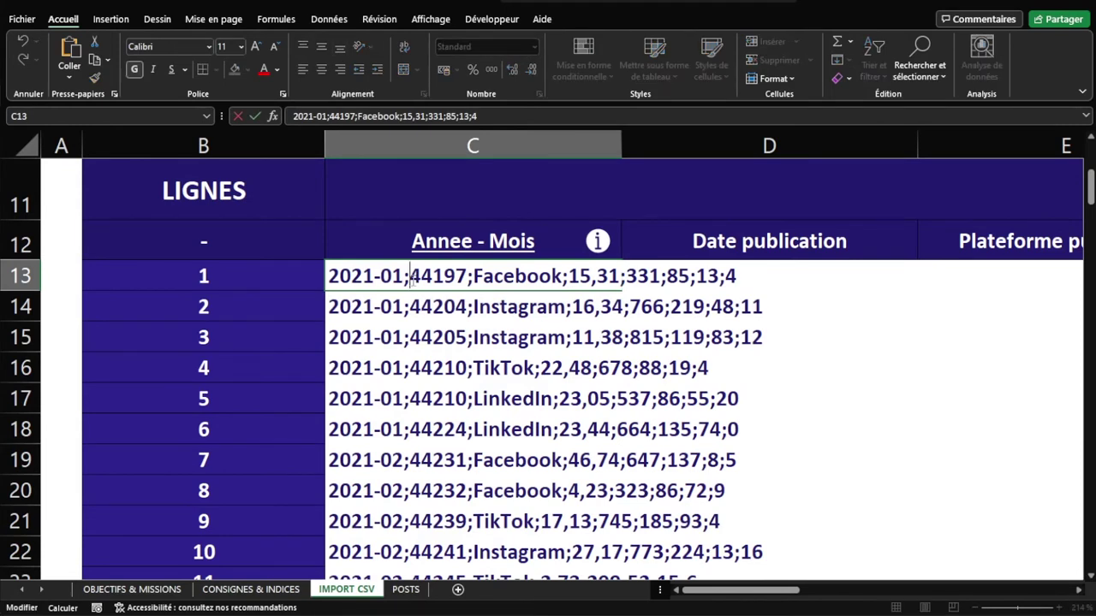
{"action": "left_click_drag", "start_coordinate": [404, 275], "coordinate": [329, 276]}
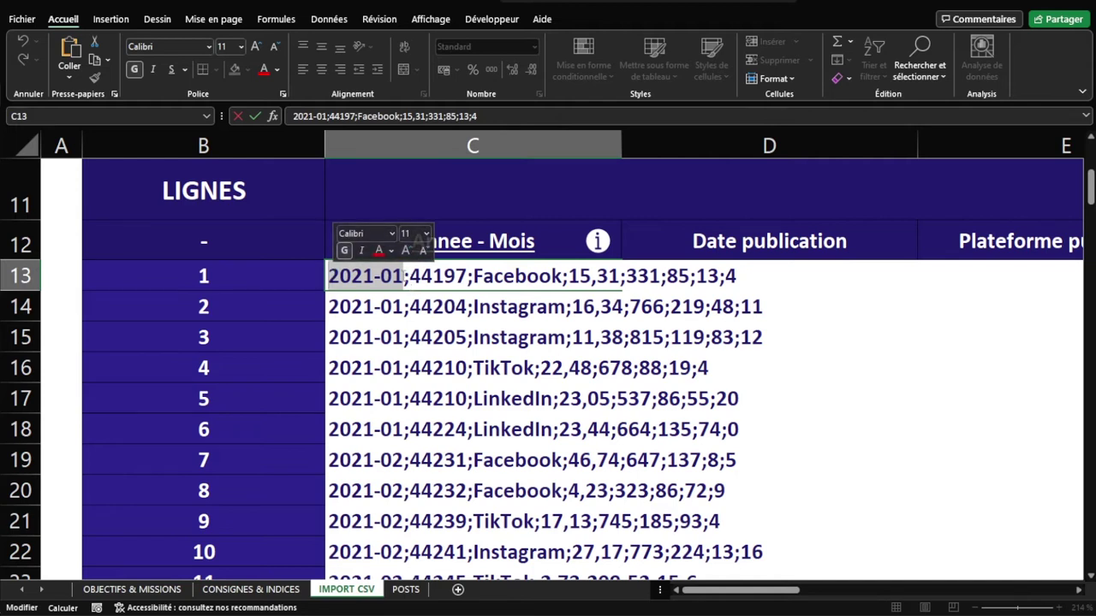
{"action": "left_click", "coordinate": [408, 276]}
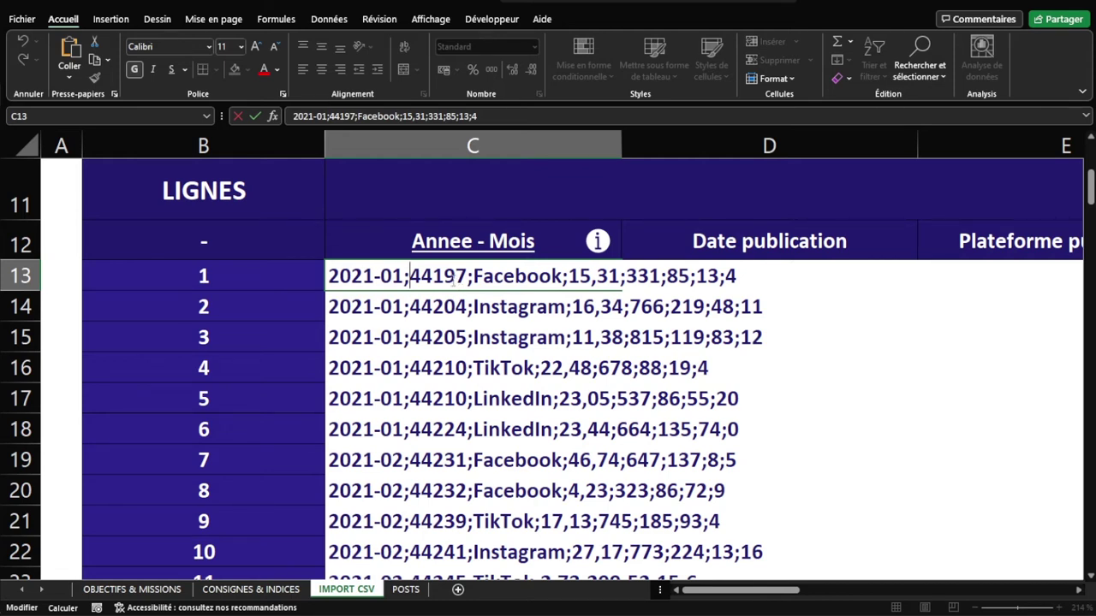
{"action": "left_click_drag", "start_coordinate": [330, 276], "coordinate": [403, 275]}
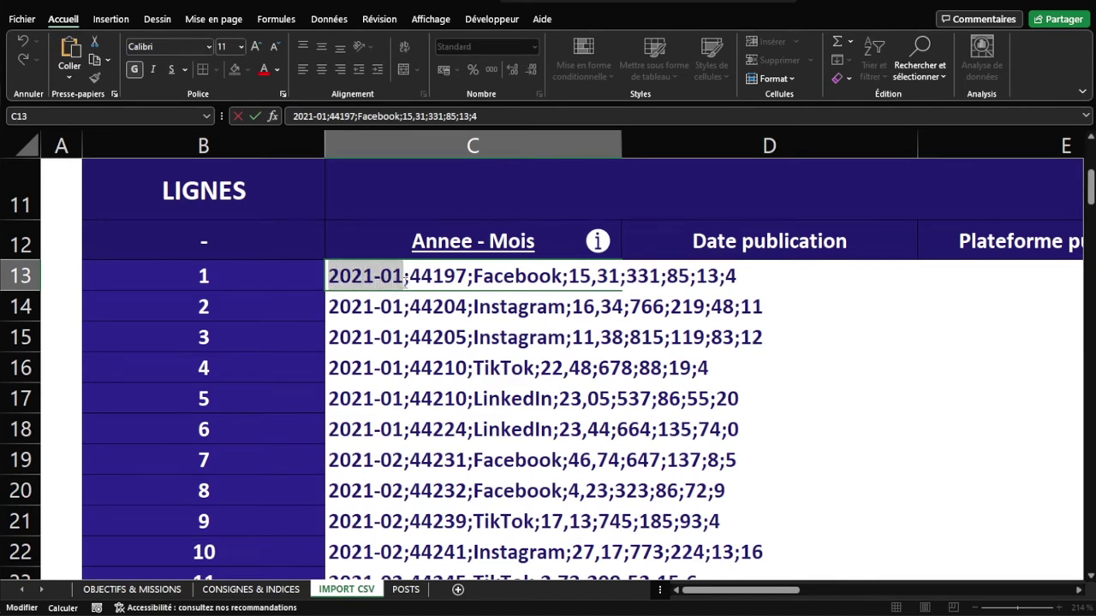
{"action": "left_click", "coordinate": [403, 275]}
{"action": "left_click_drag", "start_coordinate": [403, 275], "coordinate": [327, 277]}
{"action": "double_click", "coordinate": [436, 278]}
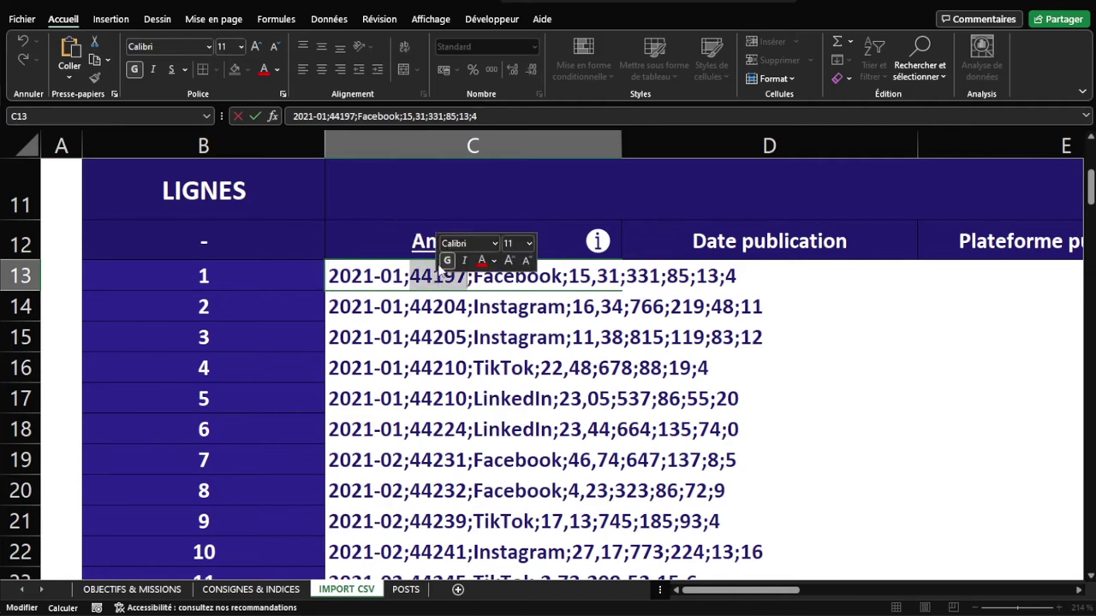
{"action": "double_click", "coordinate": [497, 276]}
{"action": "left_click", "coordinate": [580, 276]}
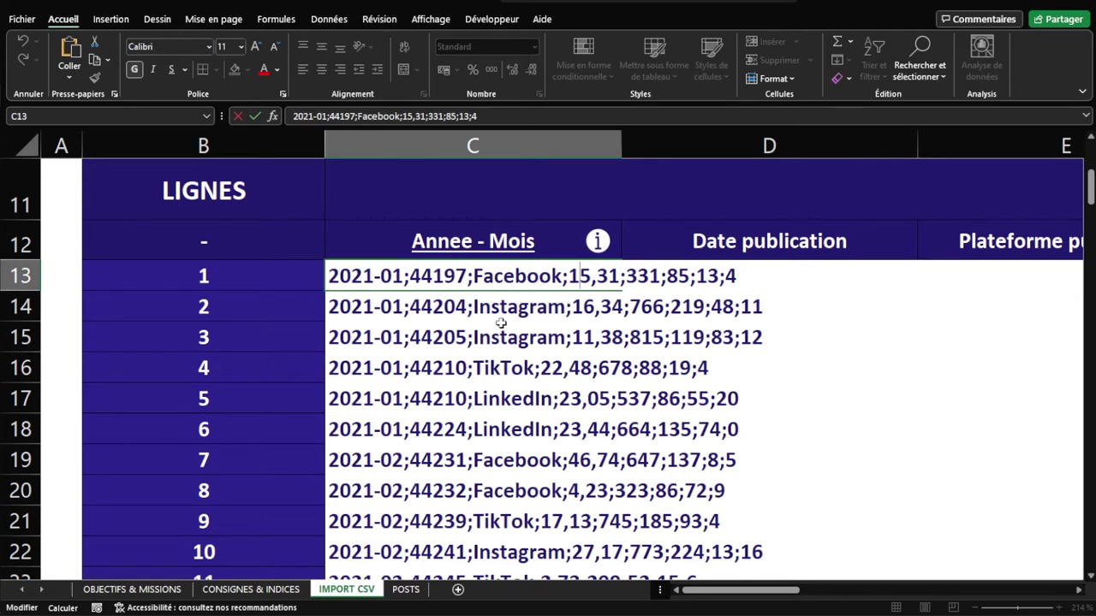
{"action": "key", "text": "Escape"}
{"action": "left_click", "coordinate": [470, 306]}
{"action": "left_click", "coordinate": [461, 279]}
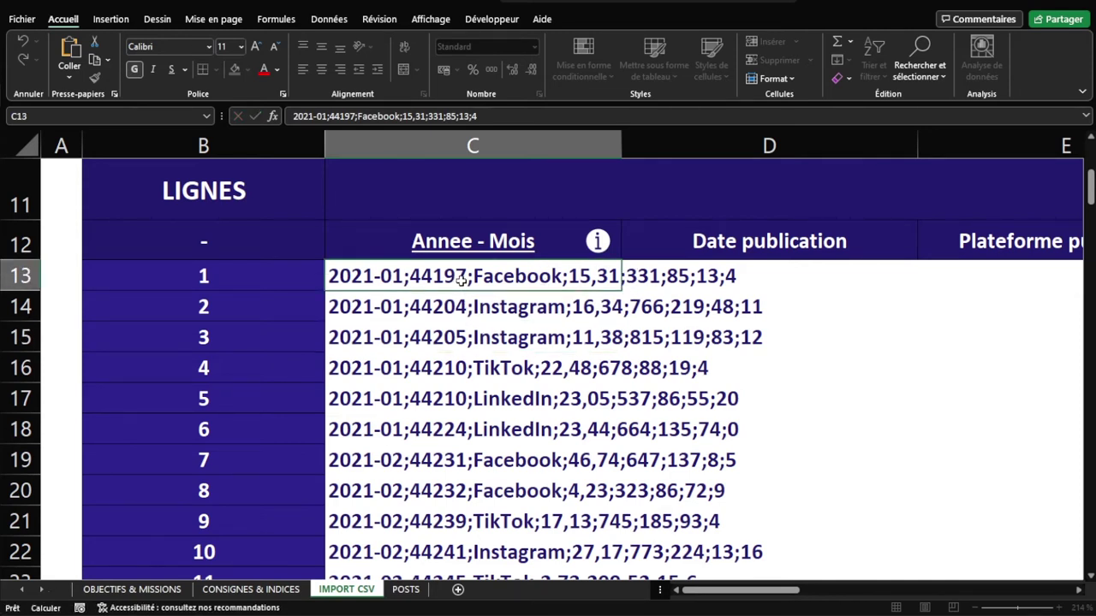
{"action": "key", "text": "Return"}
{"action": "double_click", "coordinate": [404, 276]}
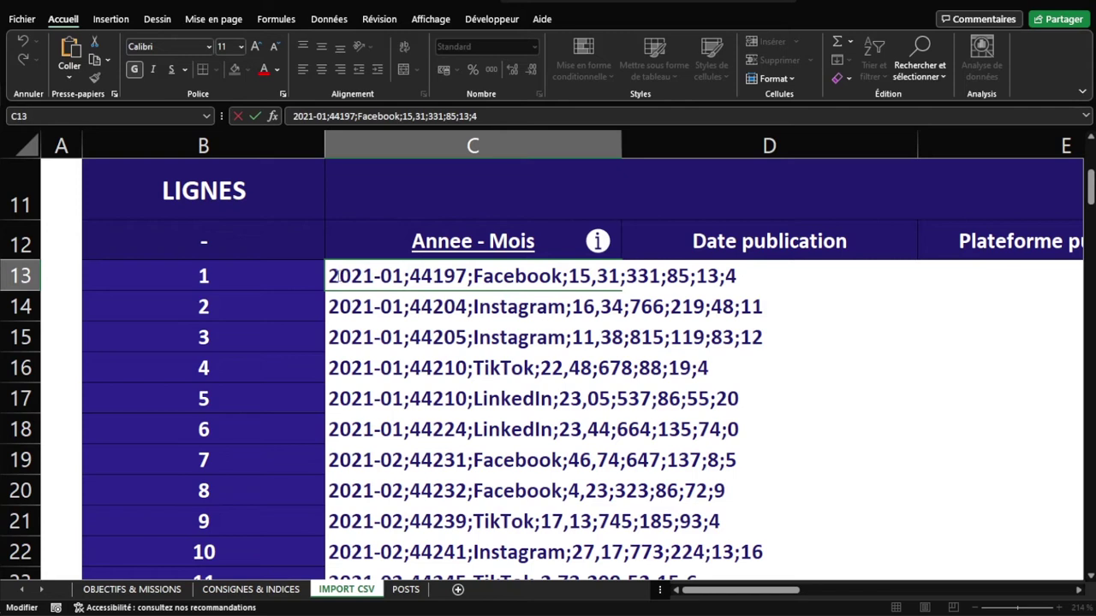
{"action": "left_click_drag", "start_coordinate": [329, 275], "coordinate": [813, 284]}
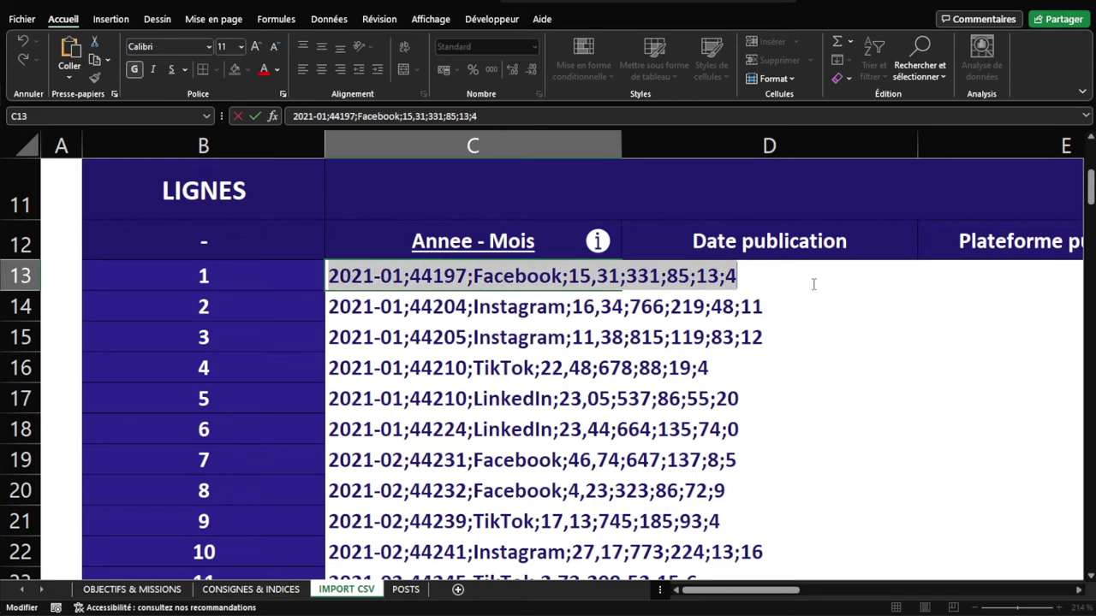
{"action": "key", "text": "Escape"}
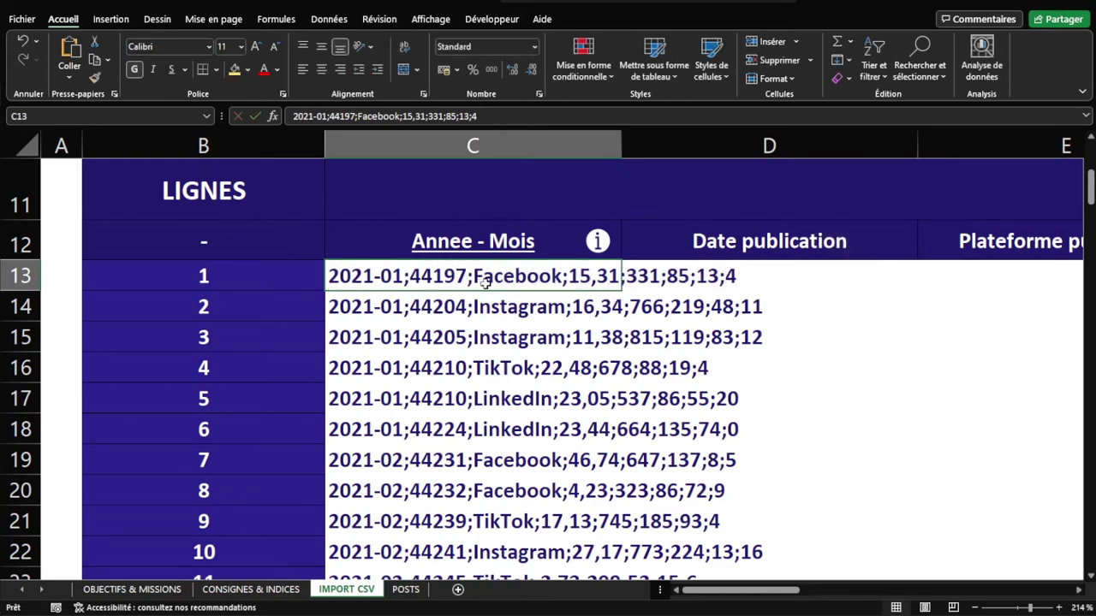
Select the raw rows C13:C156 and start Convertir as Délimité, advancing to separator choice.
{"action": "scroll", "coordinate": [486, 287], "scroll_direction": "down", "scroll_amount": 3}
{"action": "scroll", "coordinate": [485, 288], "scroll_direction": "down", "scroll_amount": 1}
{"action": "scroll", "coordinate": [391, 298], "scroll_direction": "down", "scroll_amount": 1}
{"action": "scroll", "coordinate": [325, 307], "scroll_direction": "up", "scroll_amount": 3}
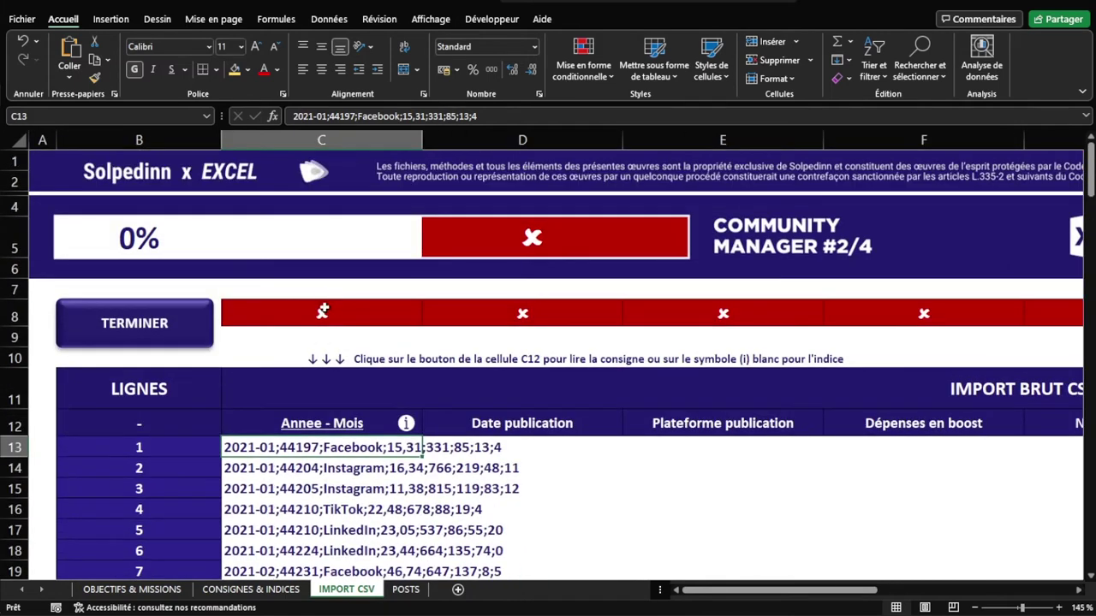
{"action": "key", "text": "ctrl+shift+Down"}
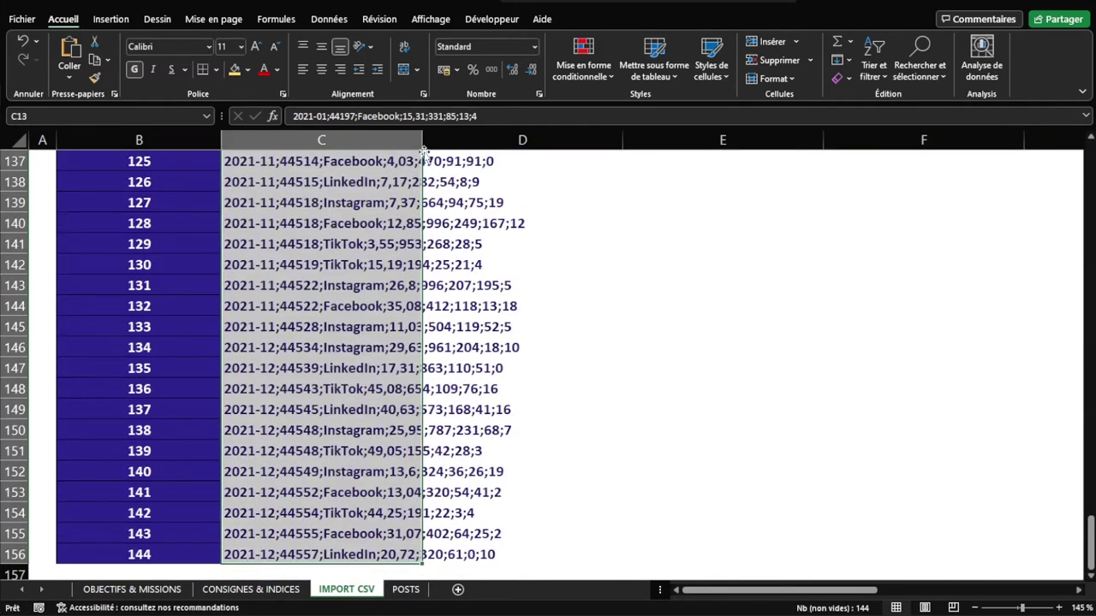
{"action": "left_click", "coordinate": [330, 19]}
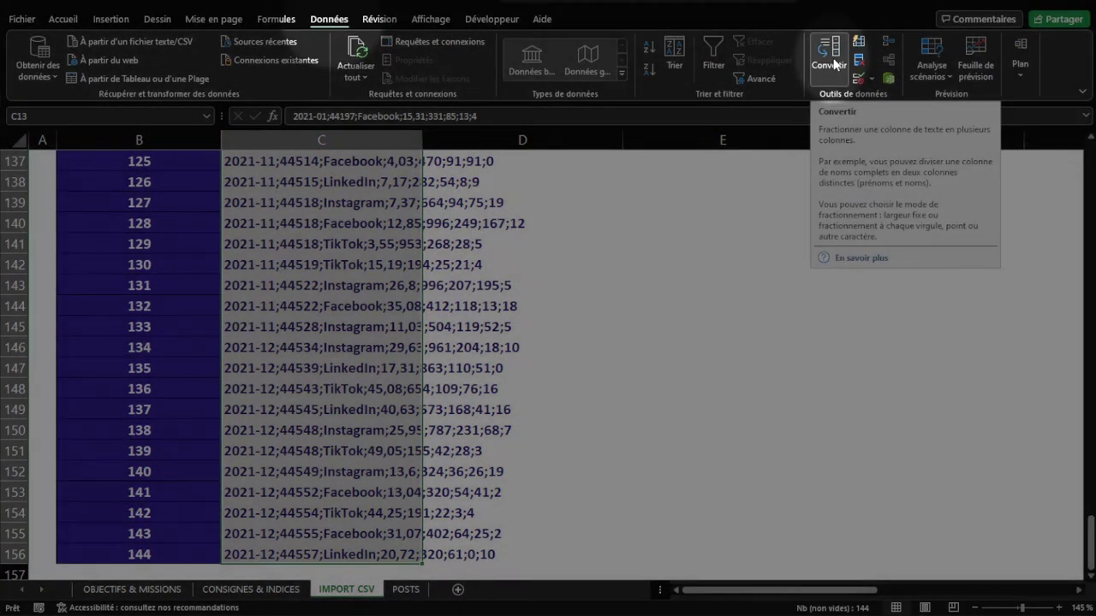
{"action": "left_click", "coordinate": [830, 60]}
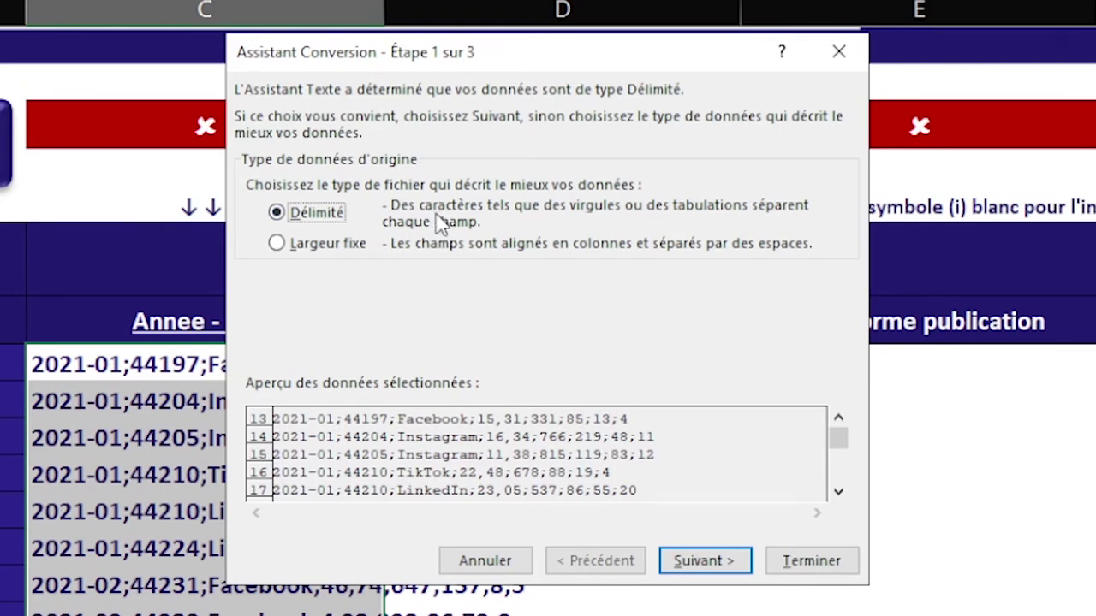
{"action": "left_click", "coordinate": [702, 560]}
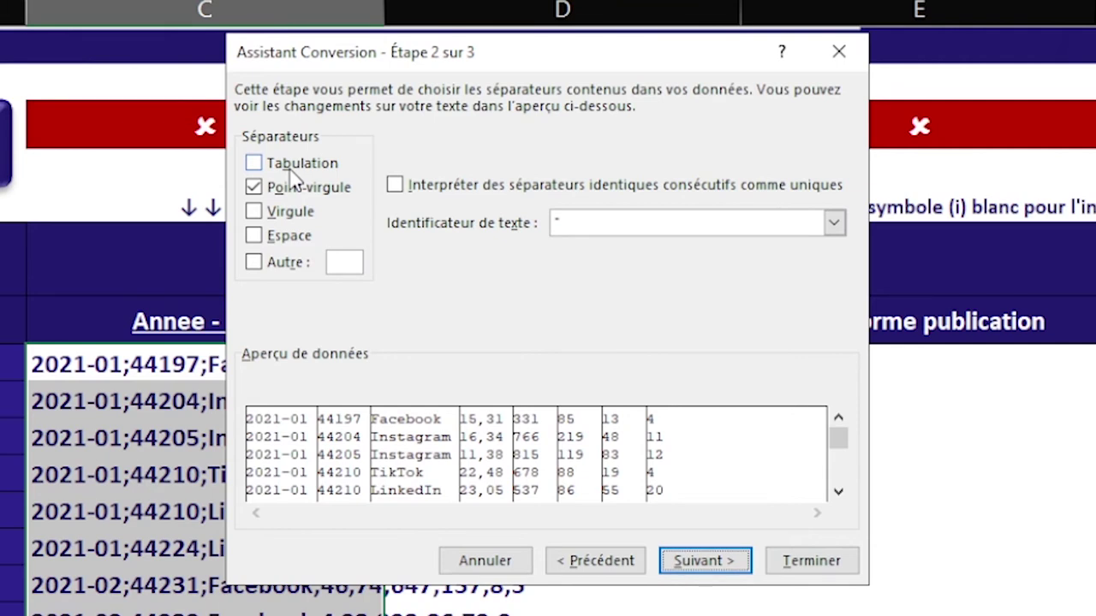
Keep only Point-virgule as the separator and finish splitting the selected rows.
{"action": "left_click", "coordinate": [255, 164]}
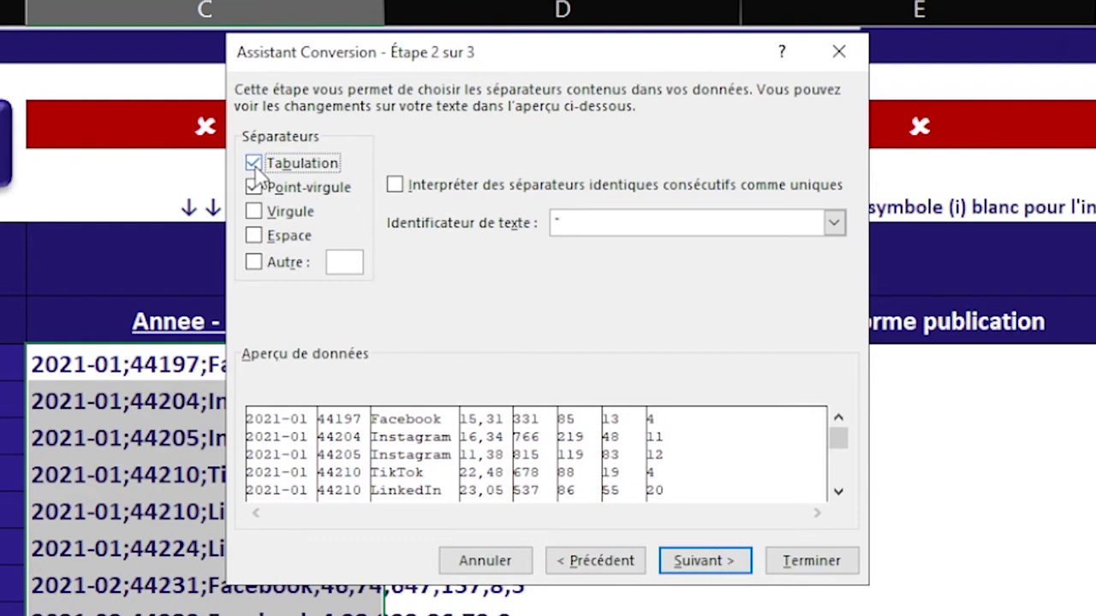
{"action": "left_click", "coordinate": [255, 165]}
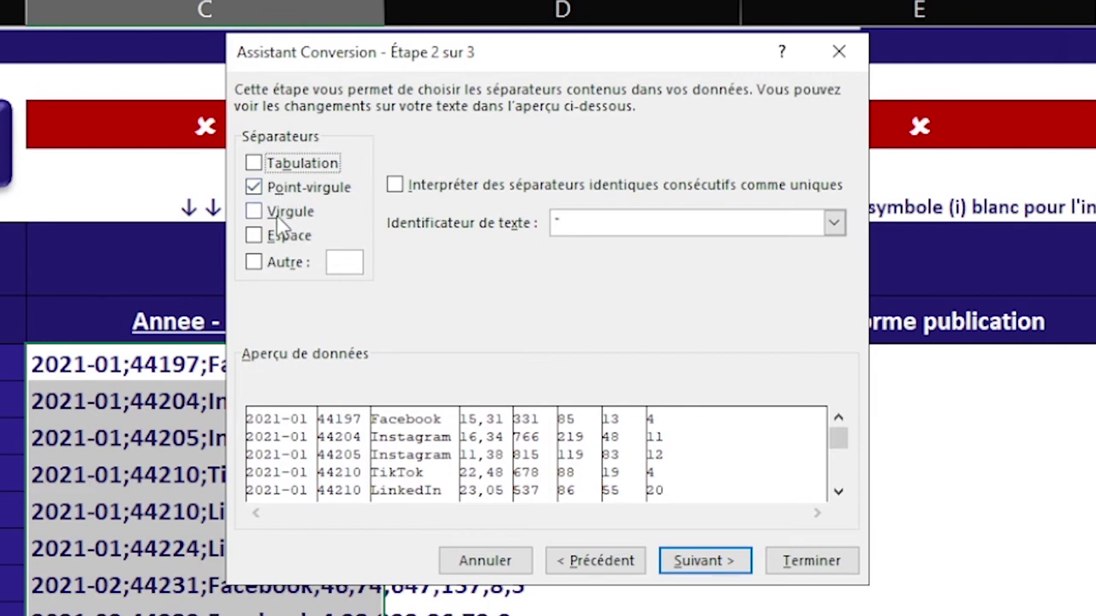
{"action": "left_click", "coordinate": [254, 187]}
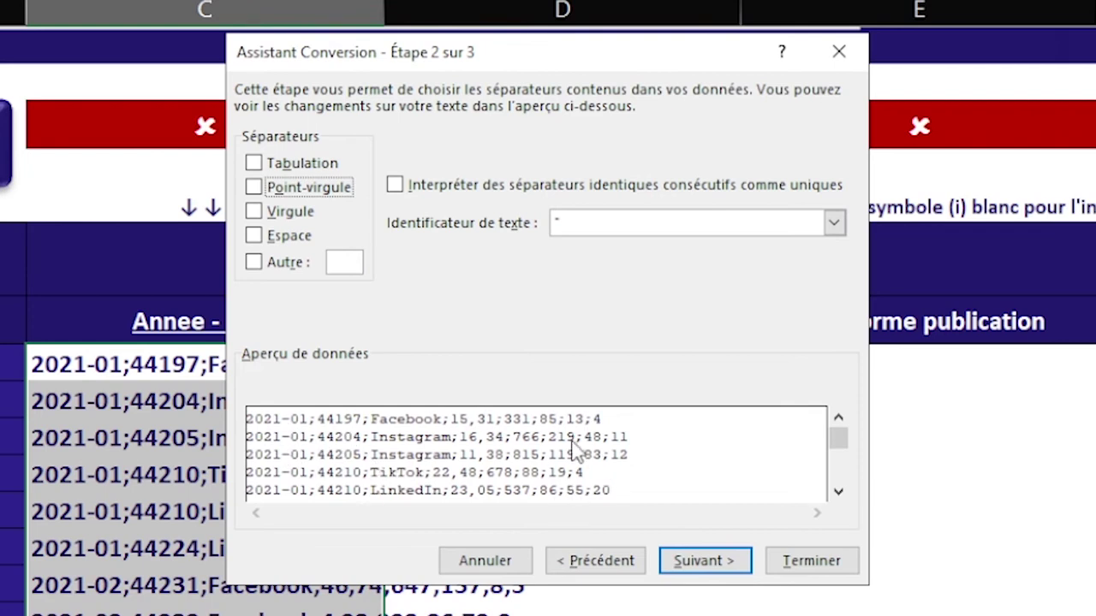
{"action": "left_click", "coordinate": [254, 187]}
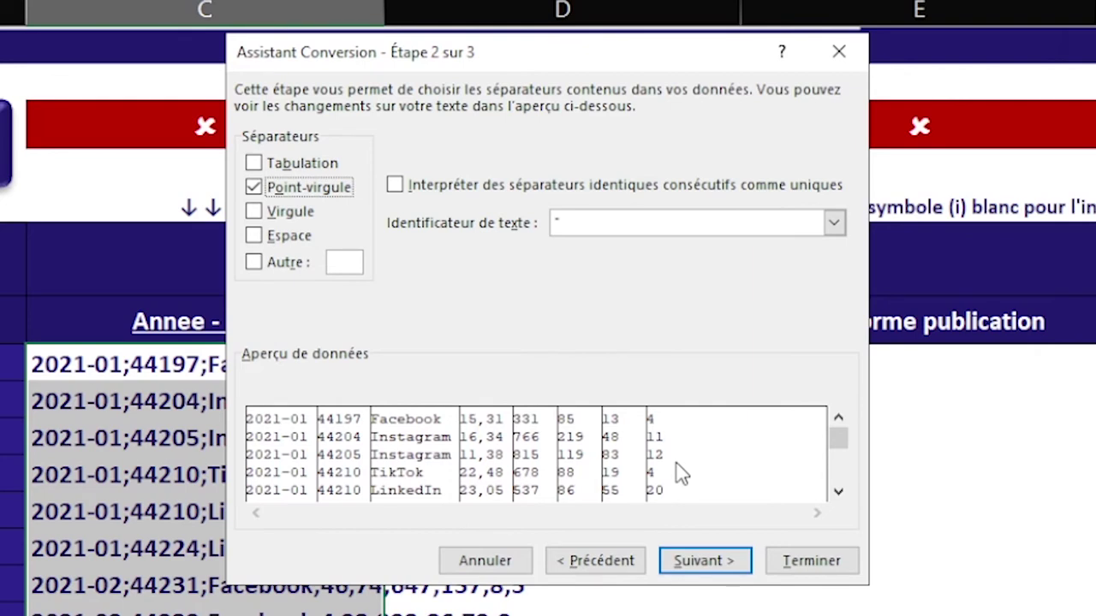
{"action": "left_click", "coordinate": [807, 567]}
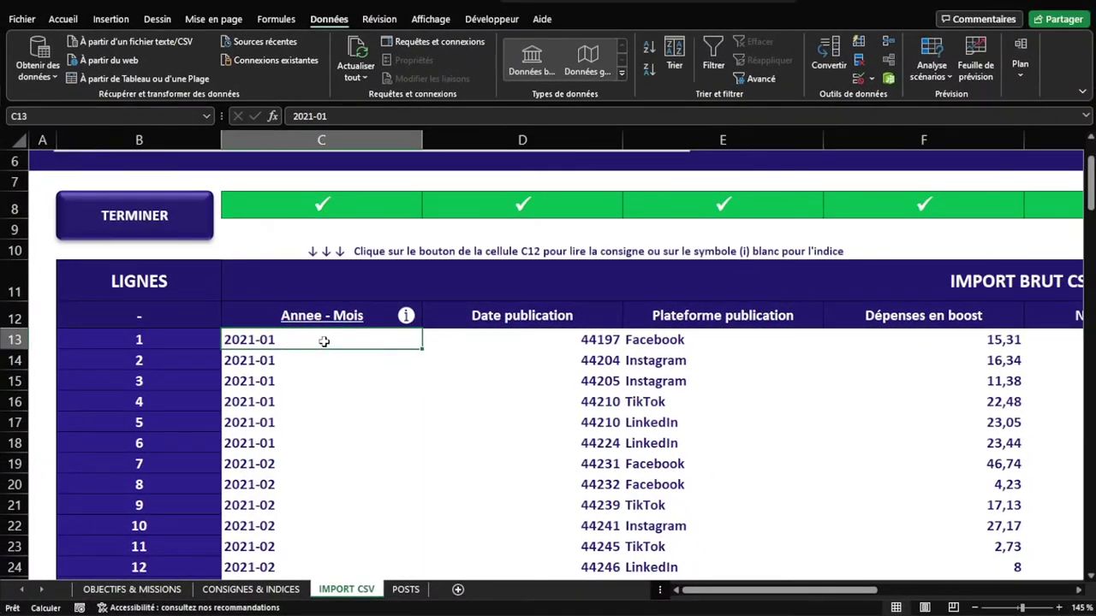
Check the split values across row 13, then switch to the Faux EDT Outlook sheet.
{"action": "double_click", "coordinate": [324, 341]}
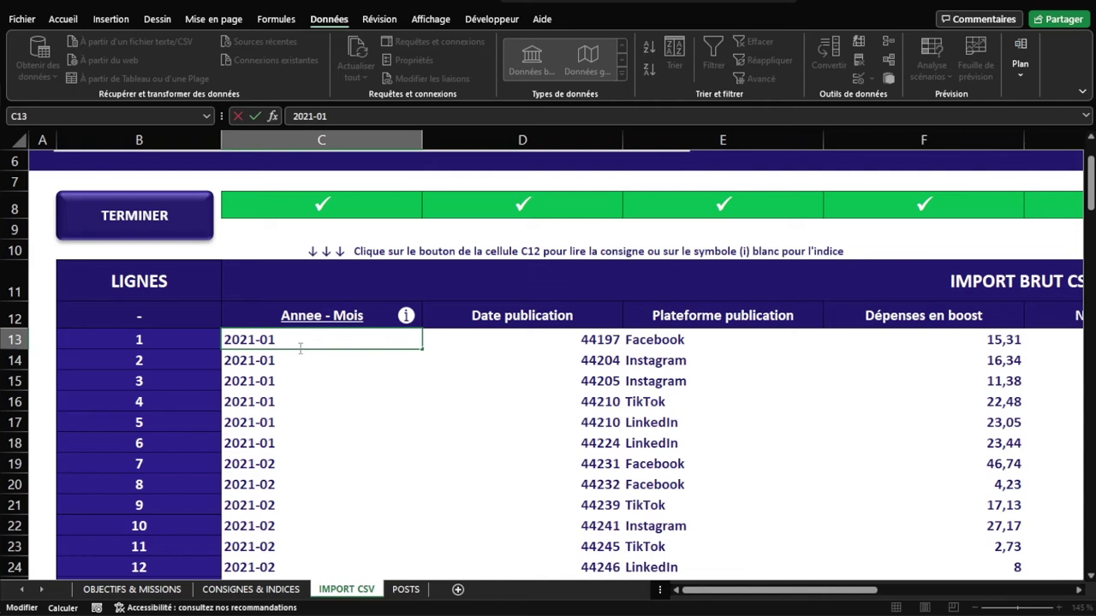
{"action": "key", "text": "Tab"}
{"action": "key", "text": "Tab"}
{"action": "key", "text": "Tab"}
{"action": "key", "text": "Tab"}
{"action": "key", "text": "Tab"}
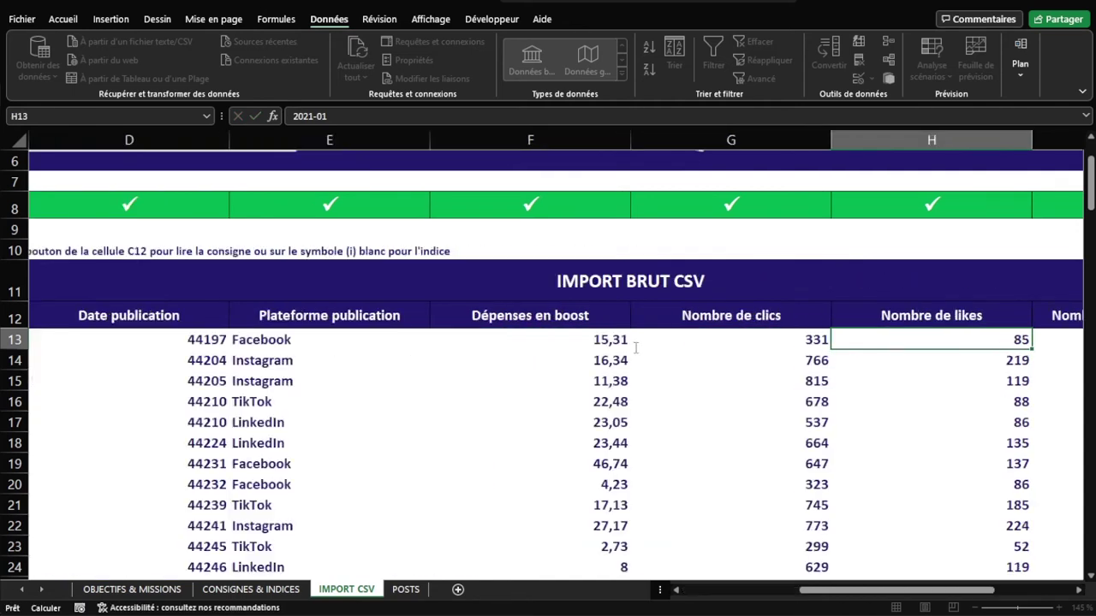
{"action": "key", "text": "Tab"}
{"action": "key", "text": "Tab"}
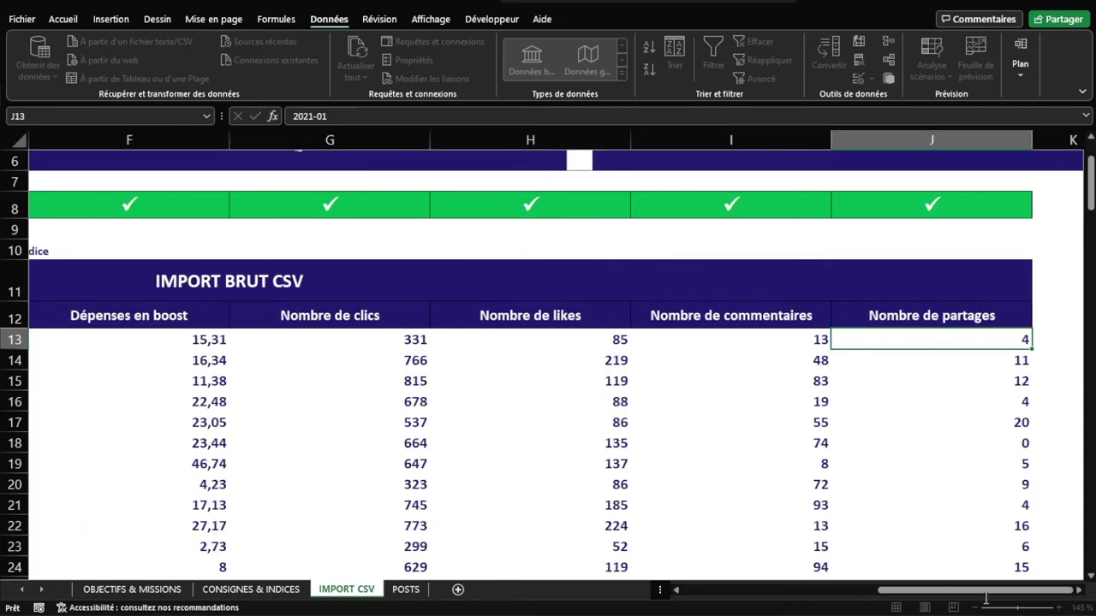
{"action": "left_click_drag", "start_coordinate": [882, 589], "coordinate": [671, 589]}
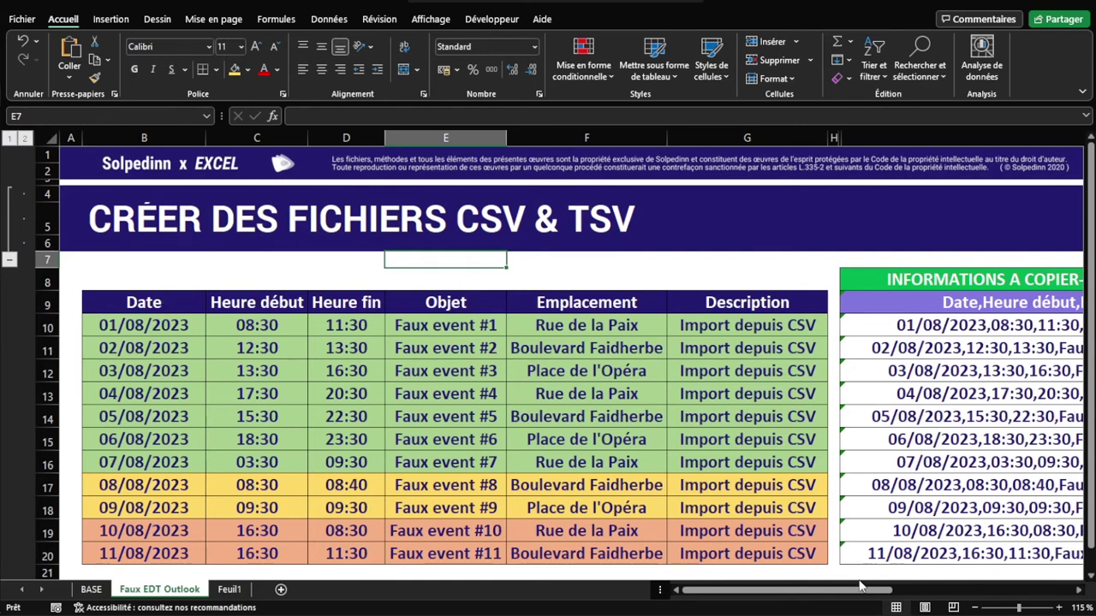
Commit K10's JOINDRE.TEXTE formula joining B10 as jj/mm/aaaa, C10/D10 as hh:mm, and E10:G10.
{"action": "left_click_drag", "start_coordinate": [861, 586], "coordinate": [1040, 588]}
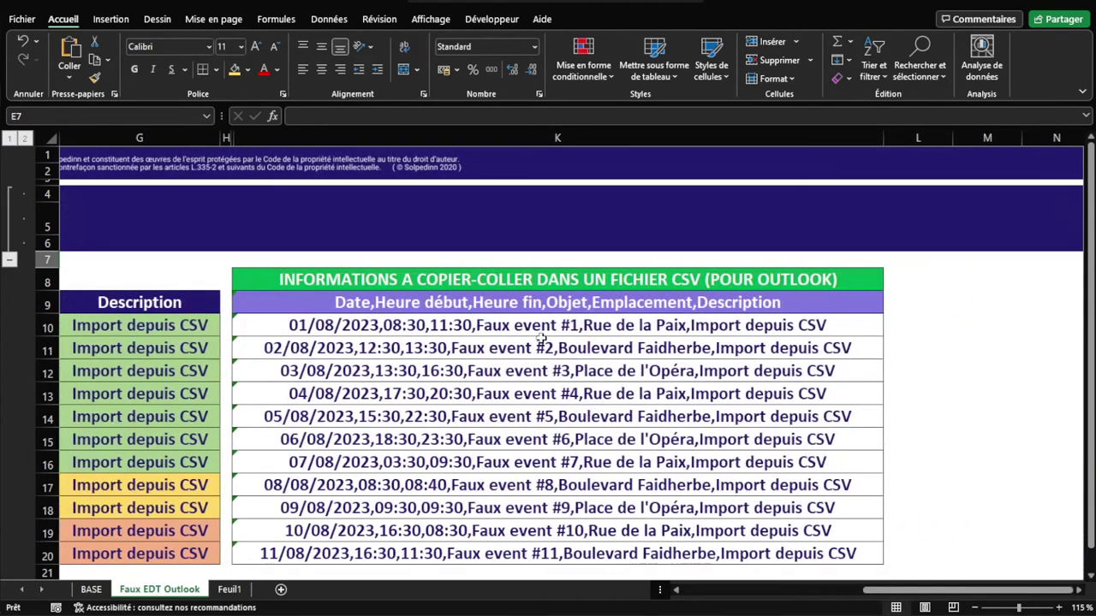
{"action": "double_click", "coordinate": [528, 328]}
{"action": "double_click", "coordinate": [192, 326]}
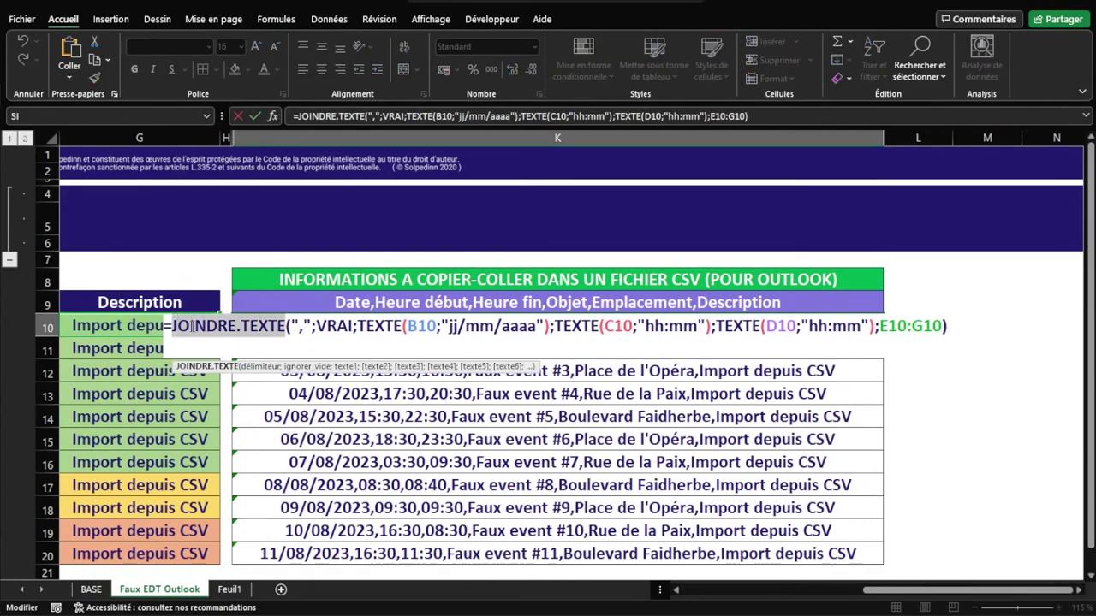
{"action": "mouse_move", "coordinate": [932, 589]}
{"action": "left_mouse_down"}
{"action": "mouse_move", "coordinate": [754, 589]}
{"action": "mouse_move", "coordinate": [887, 591]}
{"action": "left_mouse_up"}
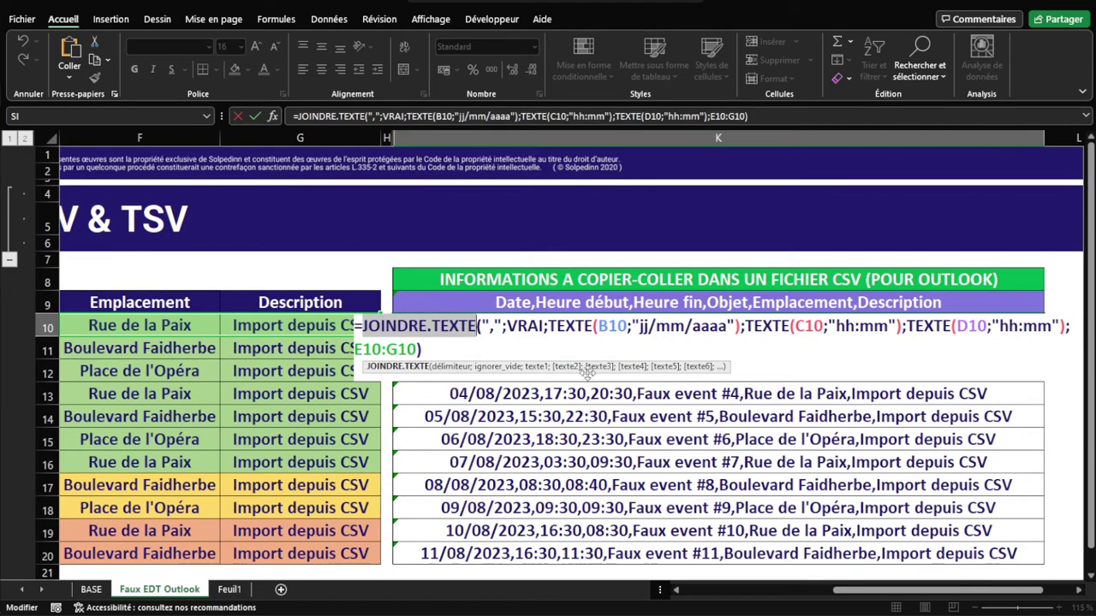
{"action": "double_click", "coordinate": [560, 326]}
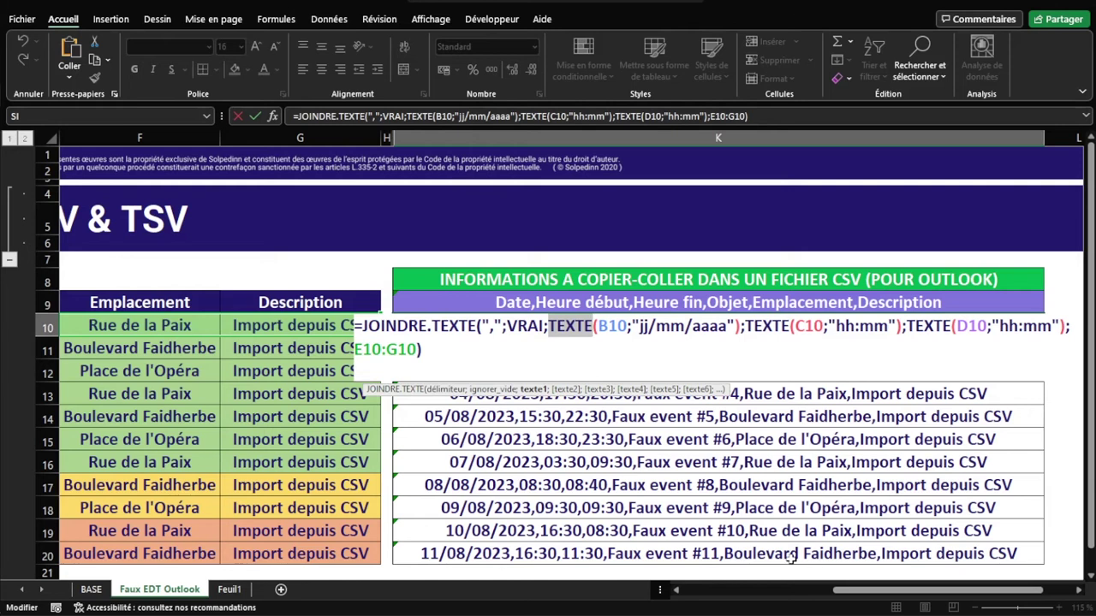
{"action": "left_click", "coordinate": [557, 326]}
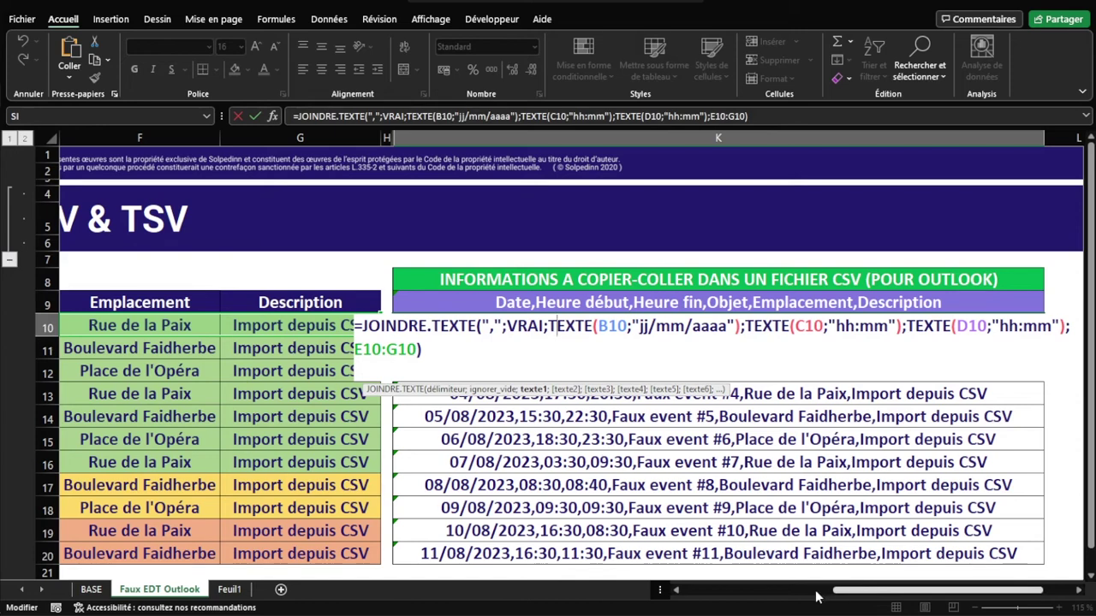
{"action": "left_click_drag", "start_coordinate": [843, 592], "coordinate": [862, 601]}
{"action": "scroll", "coordinate": [862, 602], "scroll_direction": "right", "scroll_amount": 1}
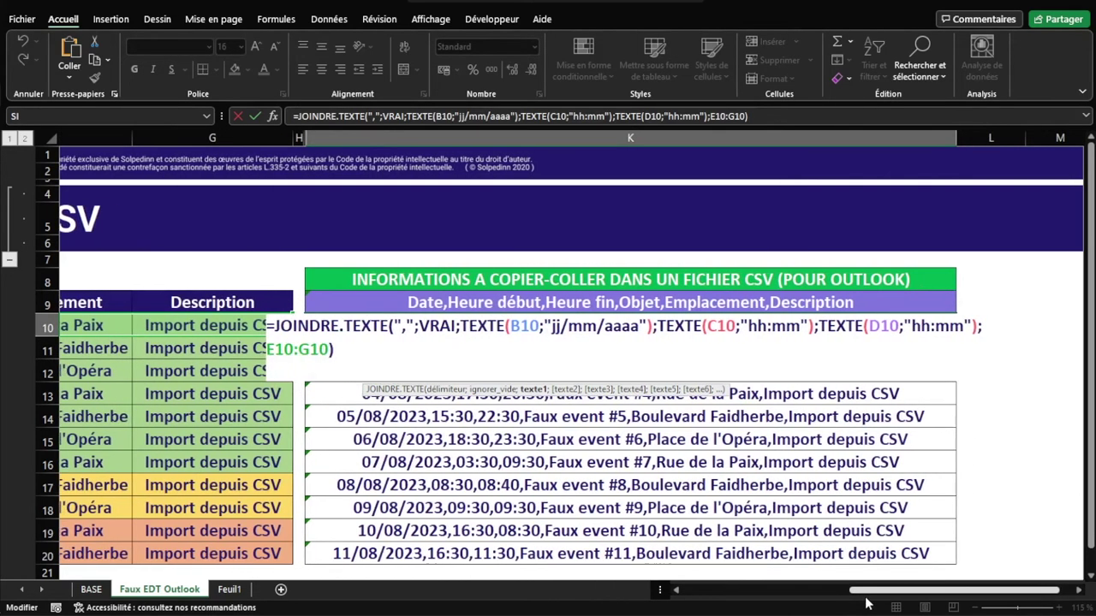
{"action": "scroll", "coordinate": [861, 601], "scroll_direction": "right", "scroll_amount": 1}
{"action": "scroll", "coordinate": [856, 600], "scroll_direction": "right", "scroll_amount": 1}
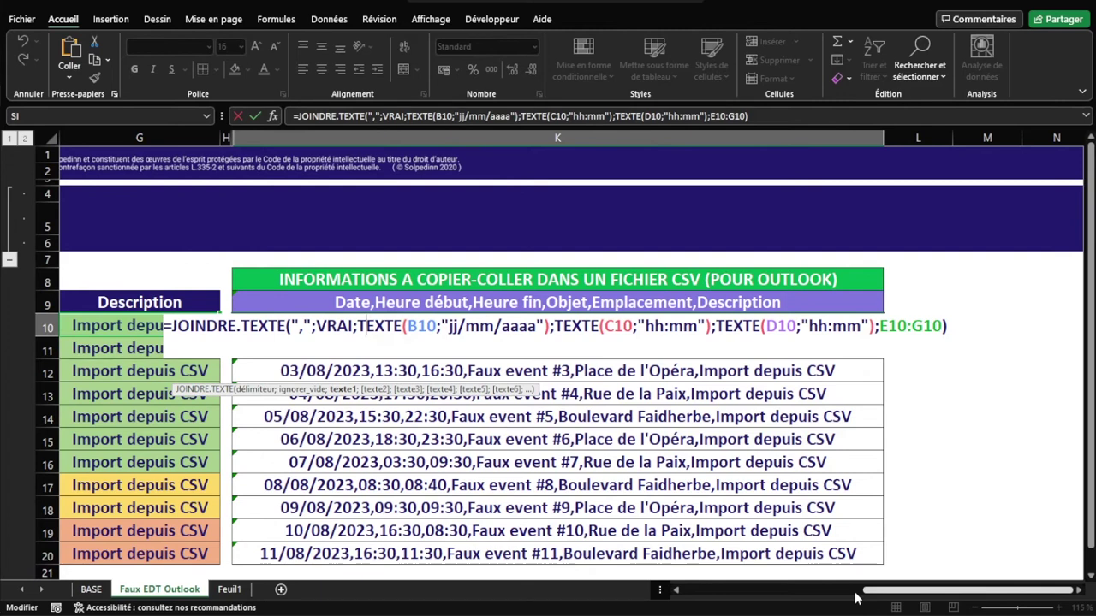
{"action": "key", "text": "Return"}
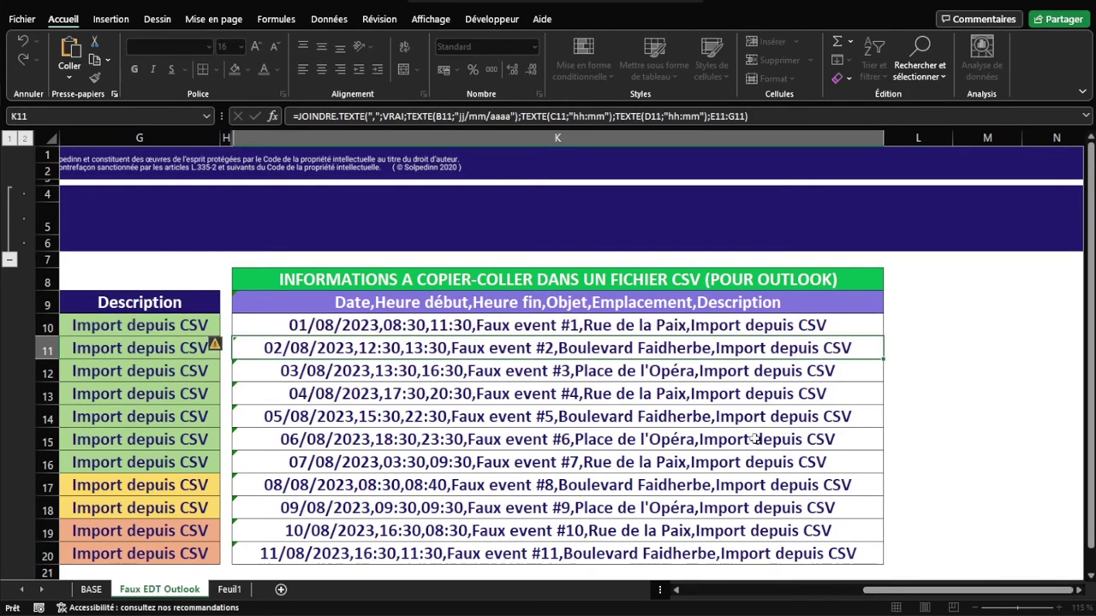
Copy the header and event lines in K9:K20.
{"action": "left_click", "coordinate": [528, 325]}
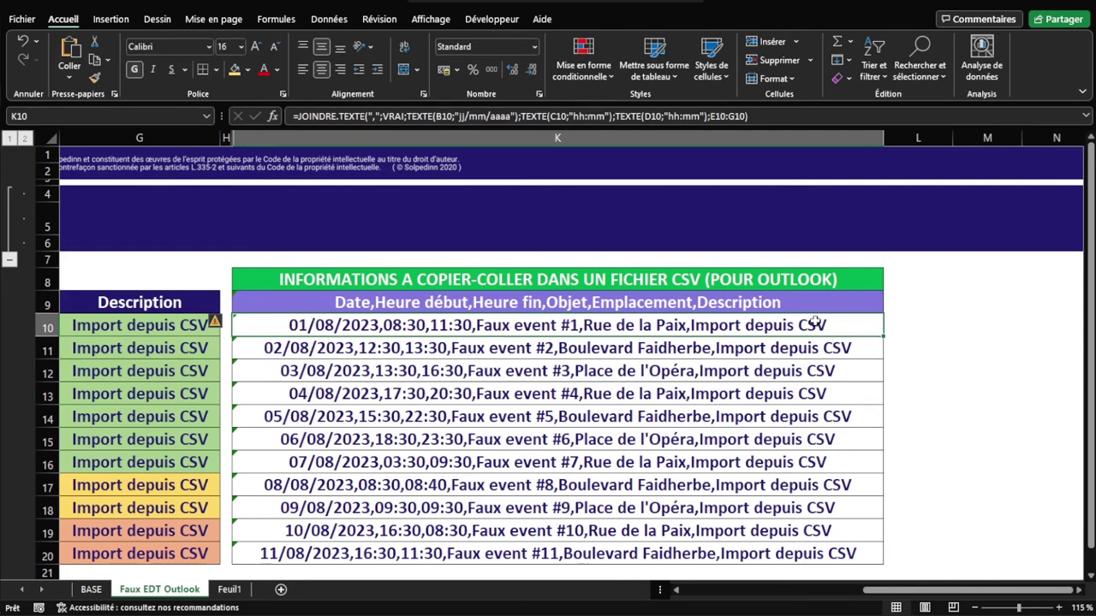
{"action": "left_click", "coordinate": [746, 301]}
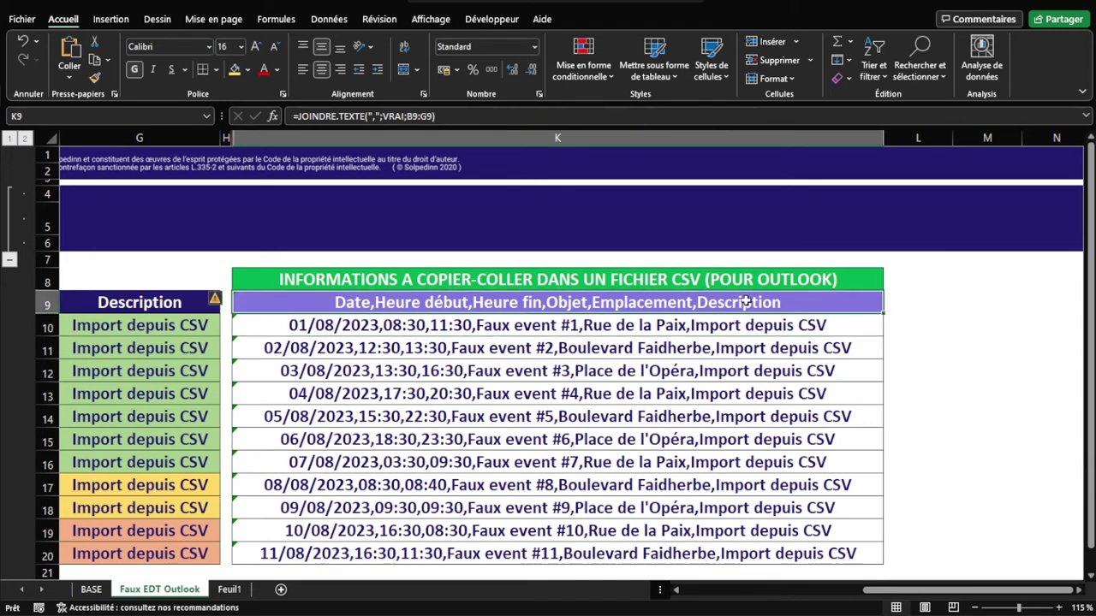
{"action": "left_click_drag", "start_coordinate": [746, 301], "coordinate": [760, 556]}
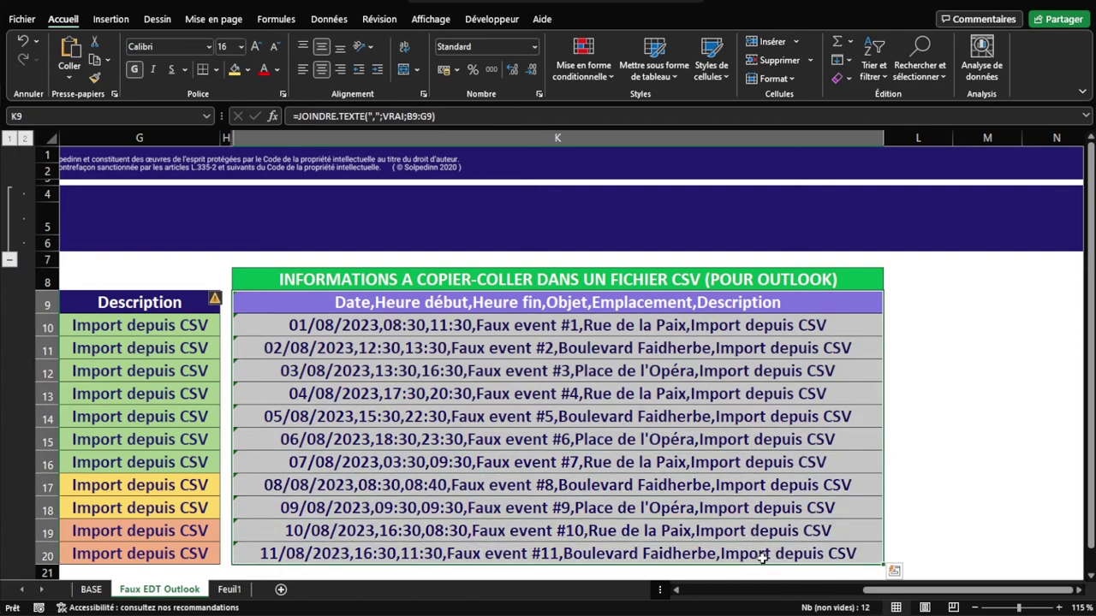
{"action": "key", "text": "ctrl+c"}
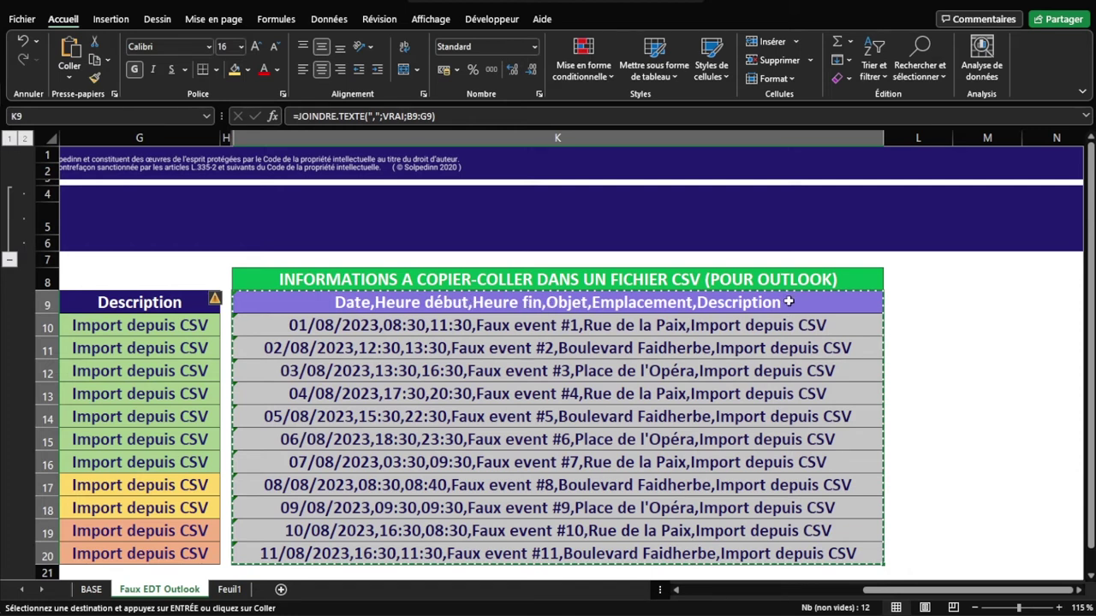
{"action": "left_click_drag", "start_coordinate": [788, 301], "coordinate": [766, 552]}
{"action": "key", "text": "ctrl+v"}
Create a new blank workbook with Ctrl+N.
{"action": "key", "text": "ctrl+n"}
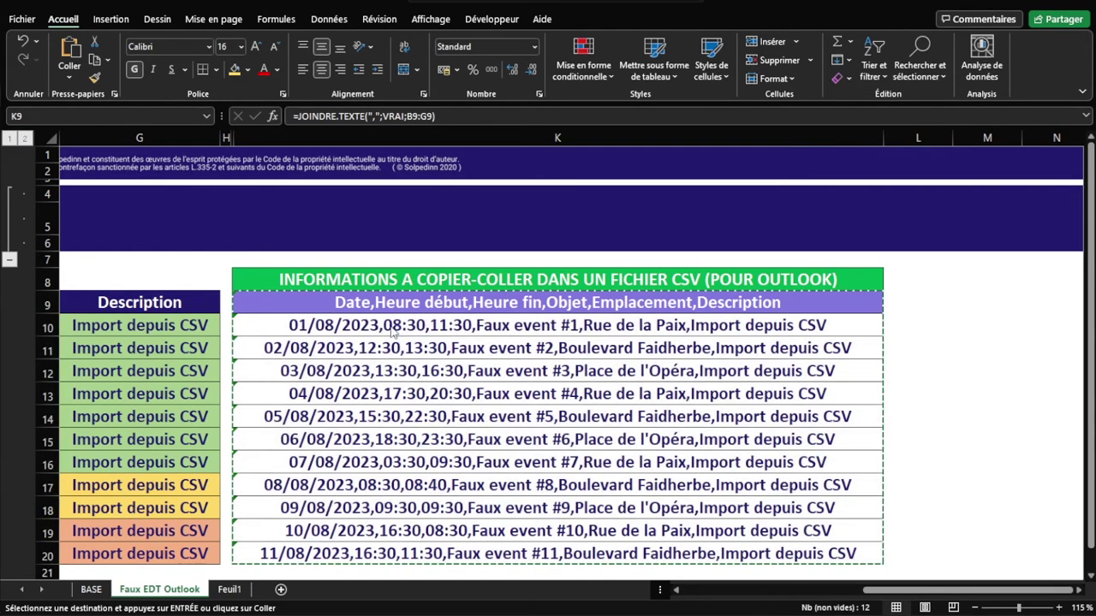
{"action": "scroll", "coordinate": [53, 160], "scroll_direction": "up", "scroll_amount": 3}
{"action": "scroll", "coordinate": [76, 162], "scroll_direction": "up", "scroll_amount": 4}
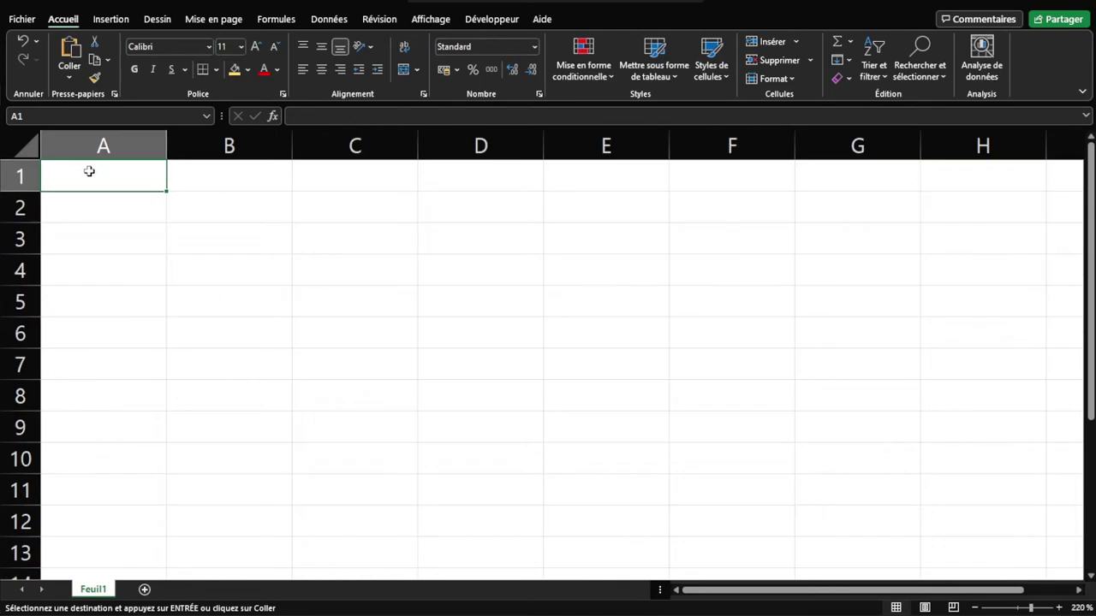
{"action": "scroll", "coordinate": [88, 172], "scroll_direction": "up", "scroll_amount": 4}
{"action": "scroll", "coordinate": [110, 191], "scroll_direction": "up", "scroll_amount": 2}
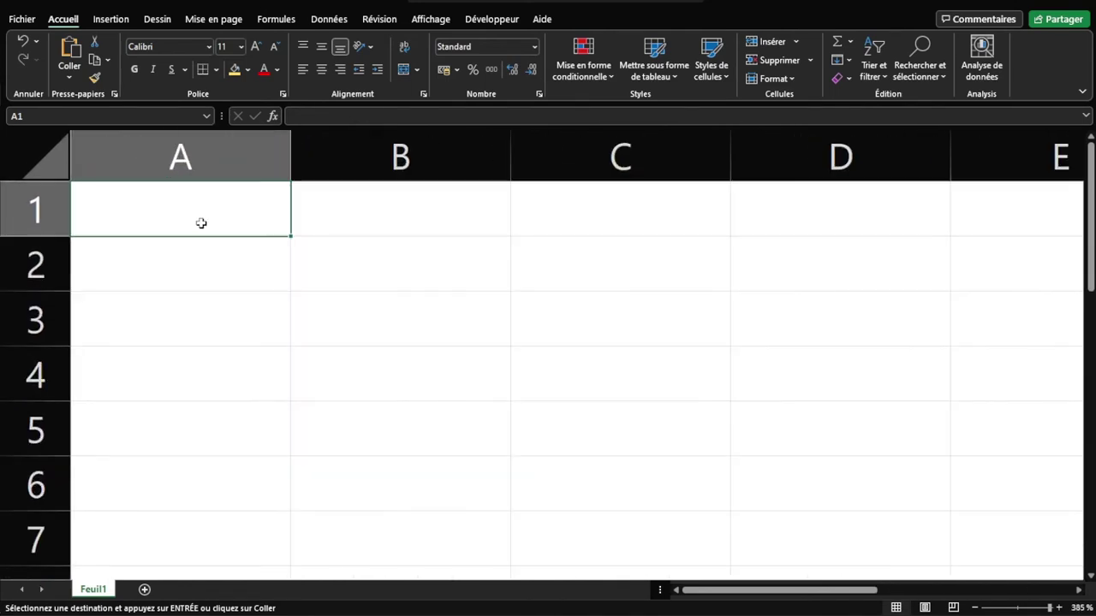
Paste the copied lines into A1 as values only (Valeurs).
{"action": "right_click", "coordinate": [201, 222]}
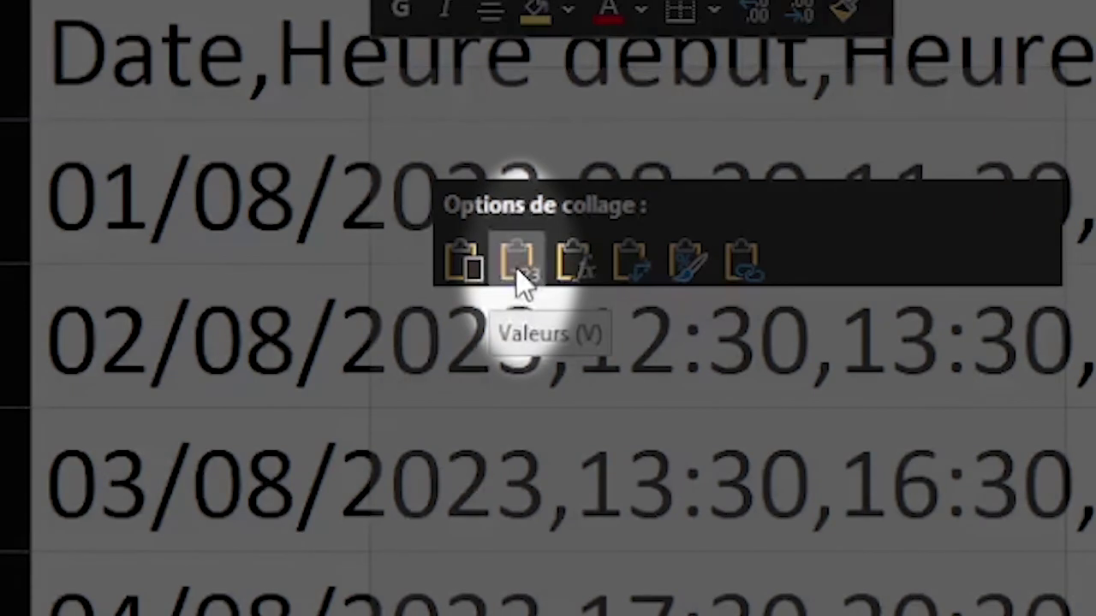
{"action": "left_click", "coordinate": [523, 278]}
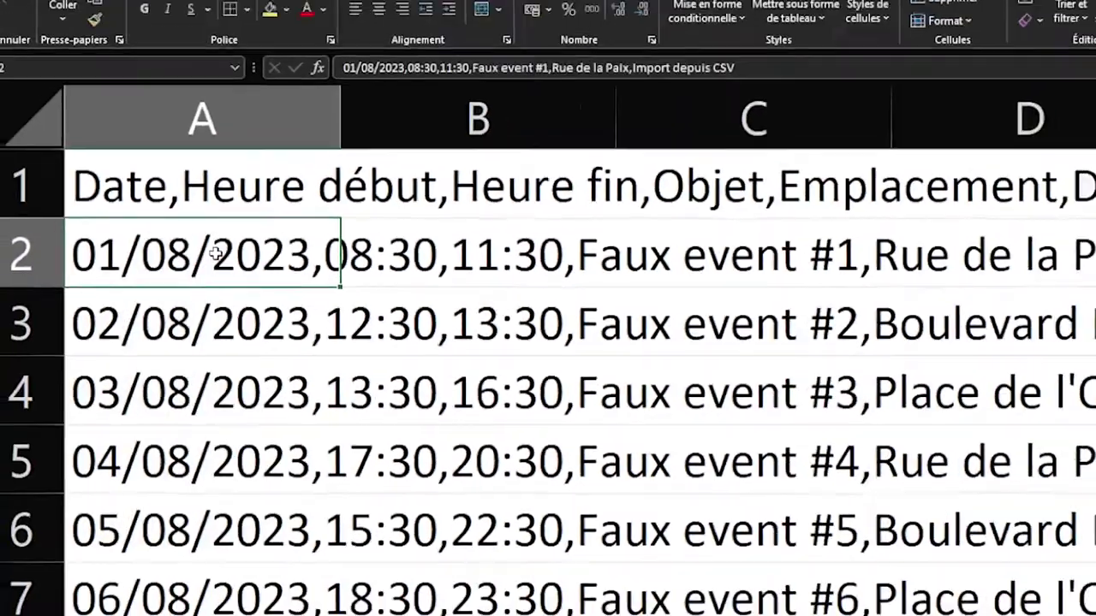
{"action": "scroll", "coordinate": [191, 265], "scroll_direction": "down", "scroll_amount": 2}
{"action": "scroll", "coordinate": [190, 265], "scroll_direction": "down", "scroll_amount": 2}
{"action": "scroll", "coordinate": [188, 261], "scroll_direction": "down", "scroll_amount": 2}
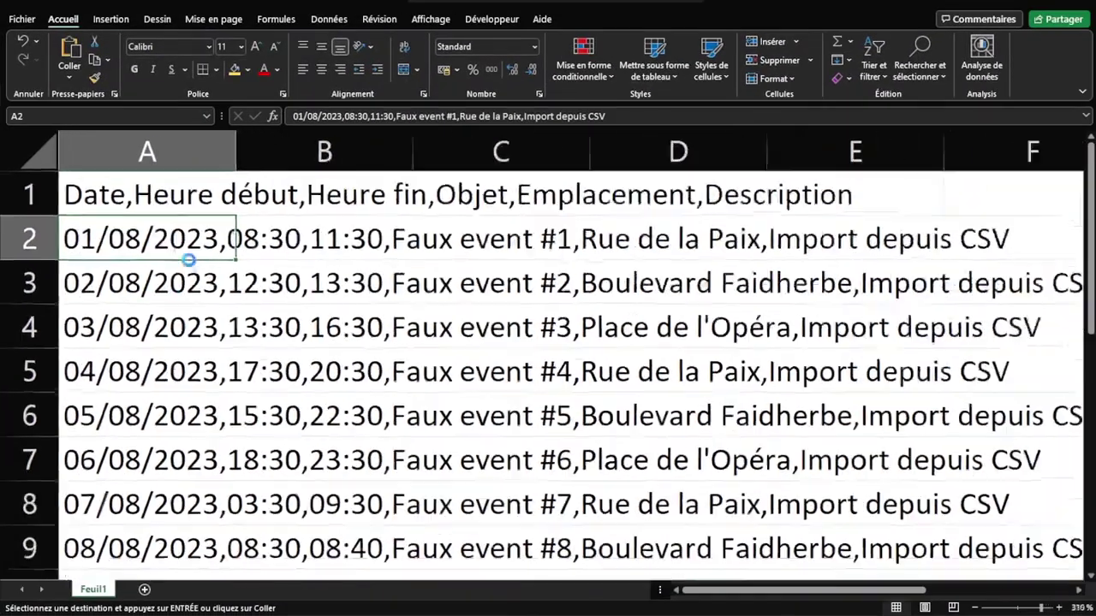
{"action": "scroll", "coordinate": [187, 254], "scroll_direction": "down", "scroll_amount": 2}
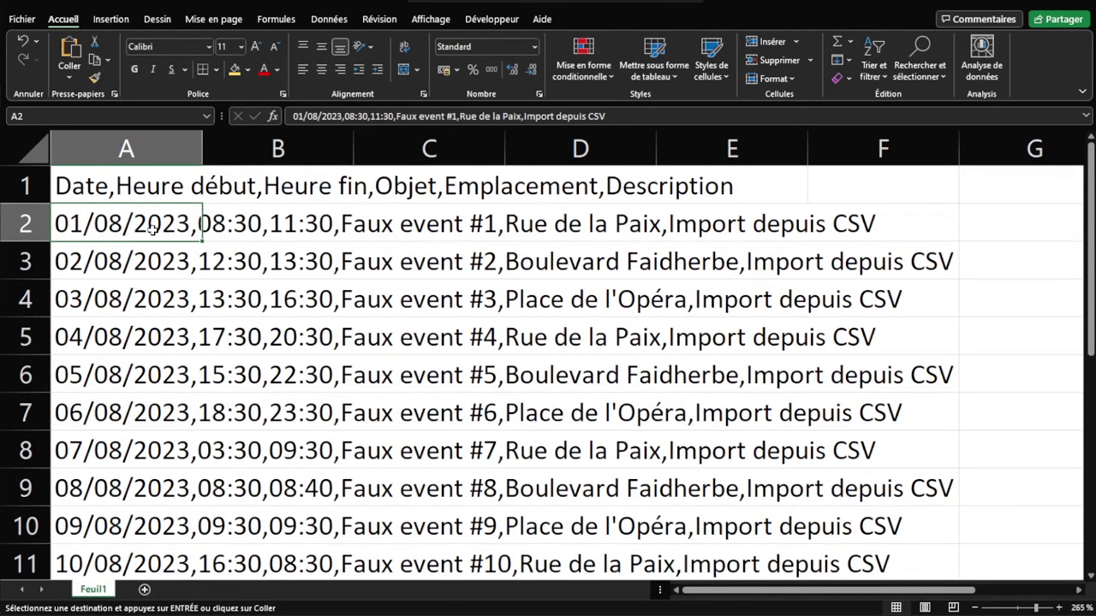
Inspect the event line in A2, including its 08:30 start time, without changing it.
{"action": "double_click", "coordinate": [150, 226]}
{"action": "triple_click", "coordinate": [70, 223]}
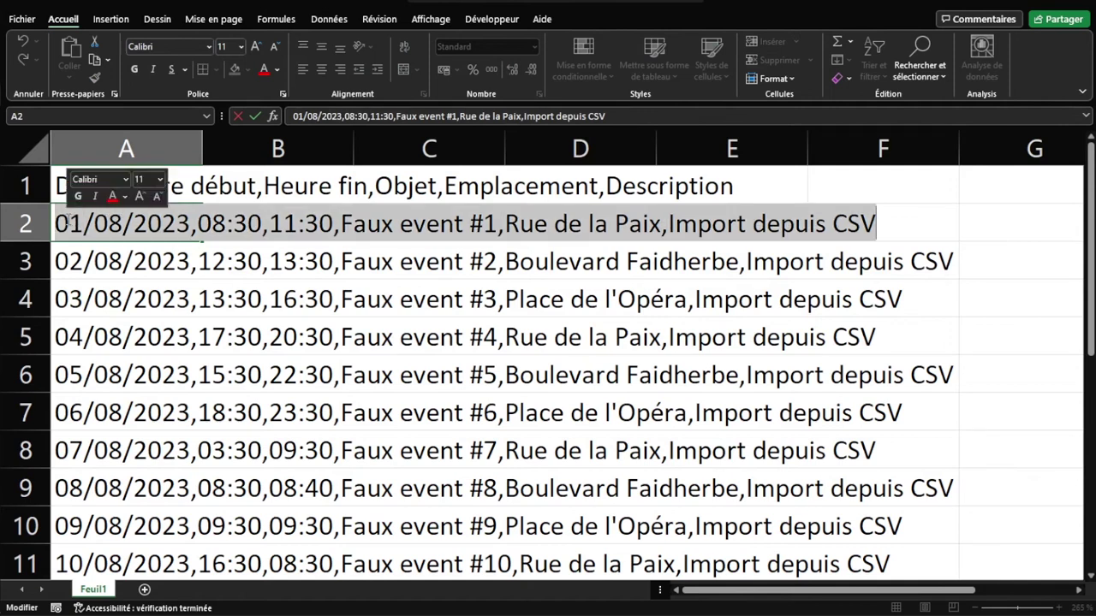
{"action": "left_click", "coordinate": [184, 224]}
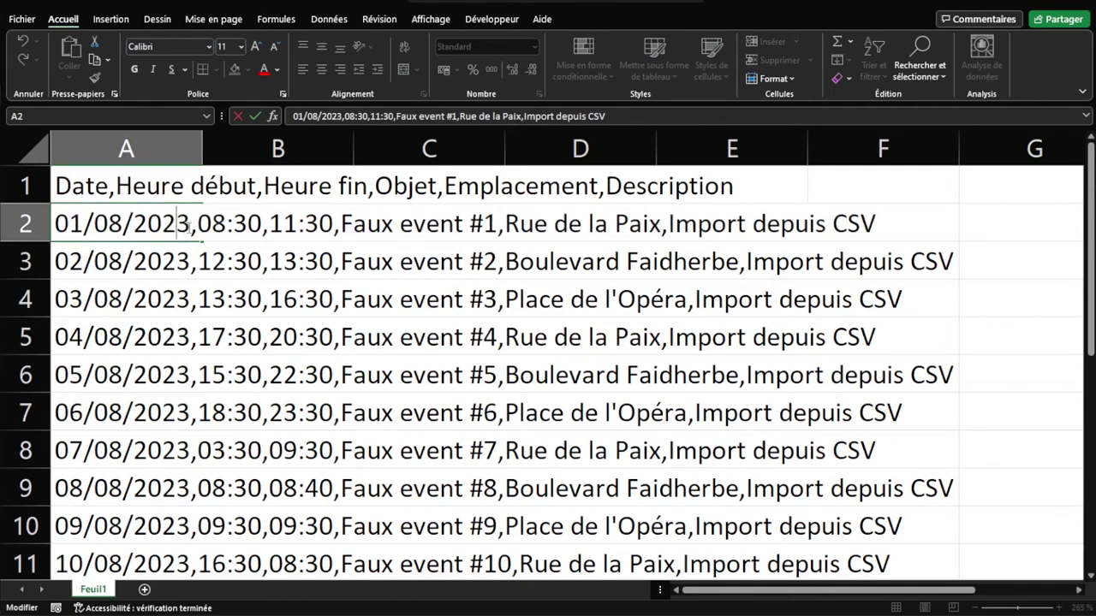
{"action": "left_click_drag", "start_coordinate": [199, 227], "coordinate": [259, 226]}
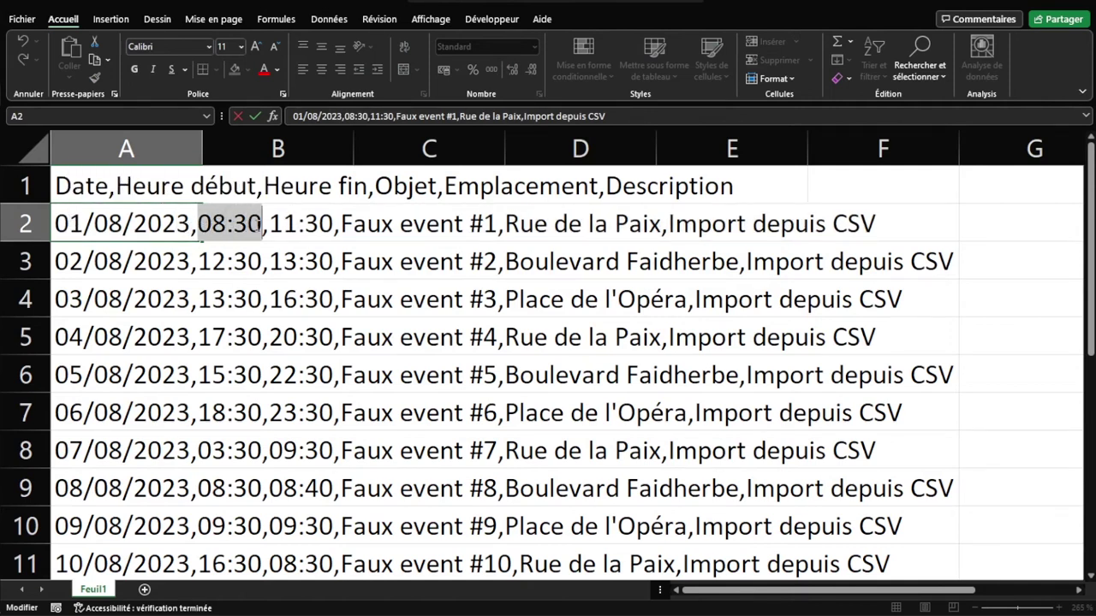
{"action": "key", "text": "shift+Return"}
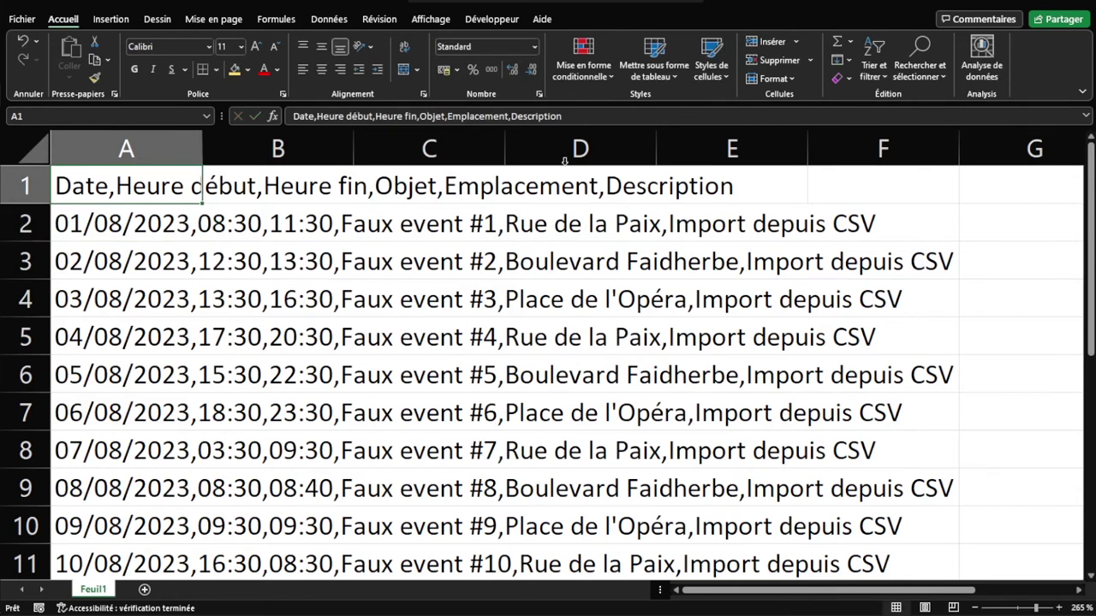
Start Save As on Bureau with type CSV UTF-8 (délimité par des virgules).
{"action": "left_click", "coordinate": [19, 17]}
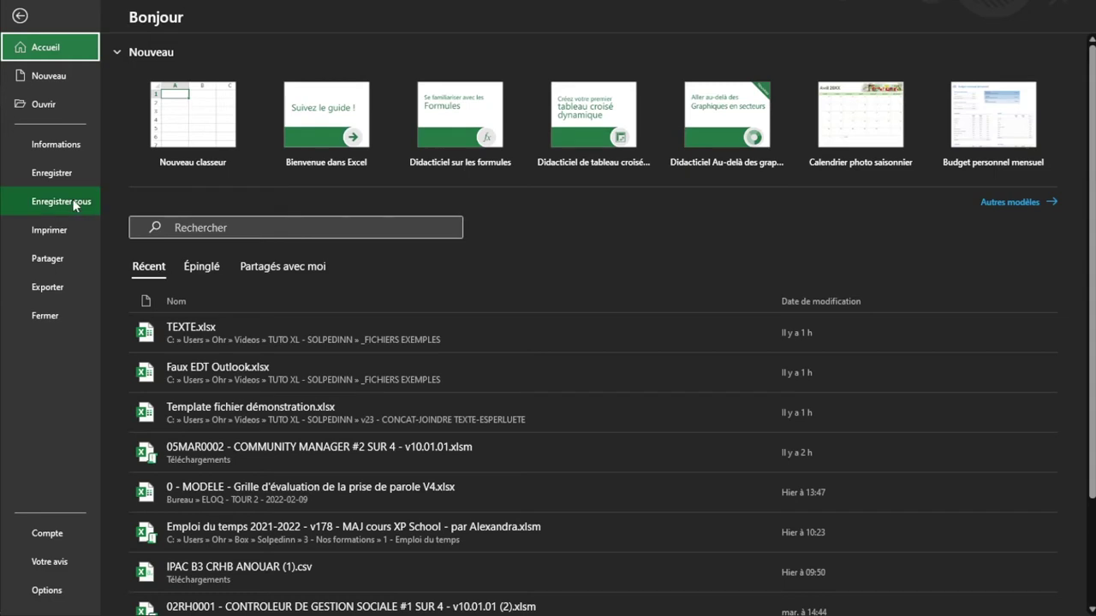
{"action": "left_click", "coordinate": [21, 16]}
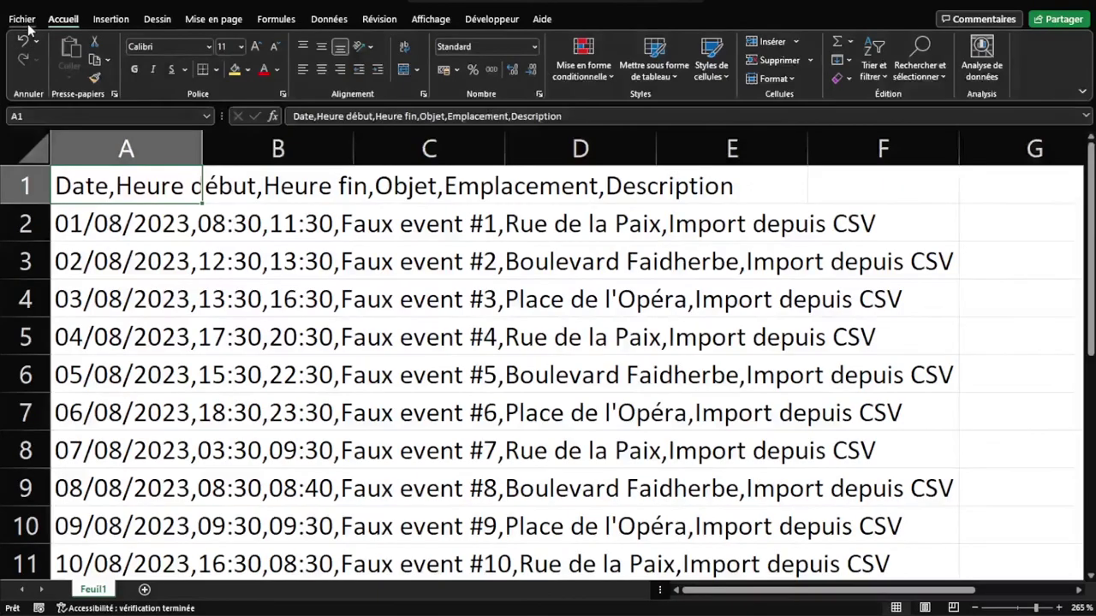
{"action": "left_click", "coordinate": [19, 16]}
{"action": "left_click", "coordinate": [51, 211]}
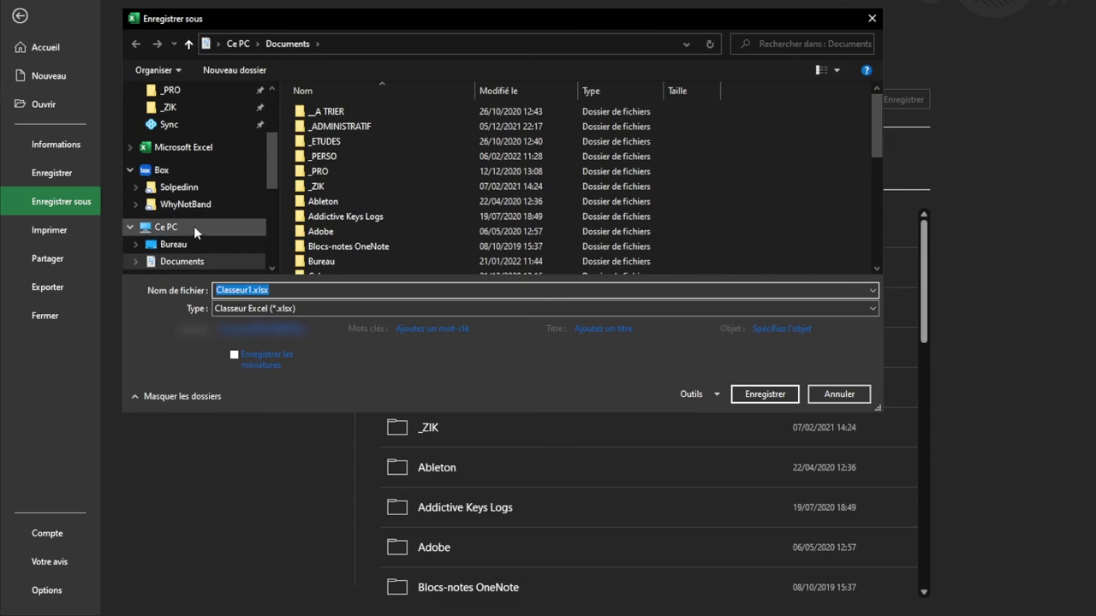
{"action": "left_click", "coordinate": [196, 243]}
{"action": "left_click", "coordinate": [250, 311]}
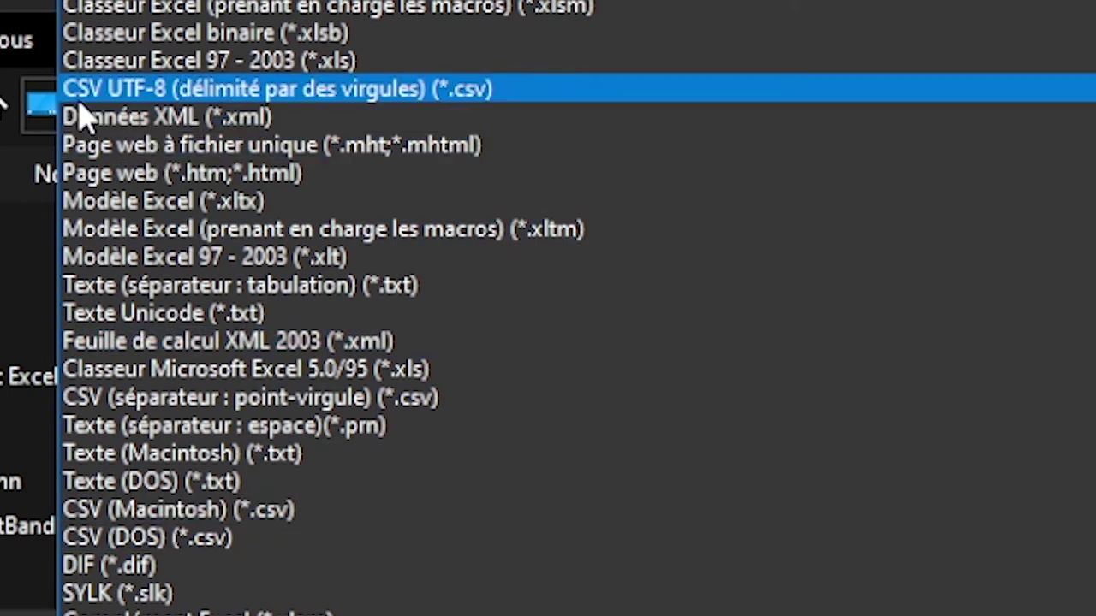
{"action": "left_click", "coordinate": [321, 90]}
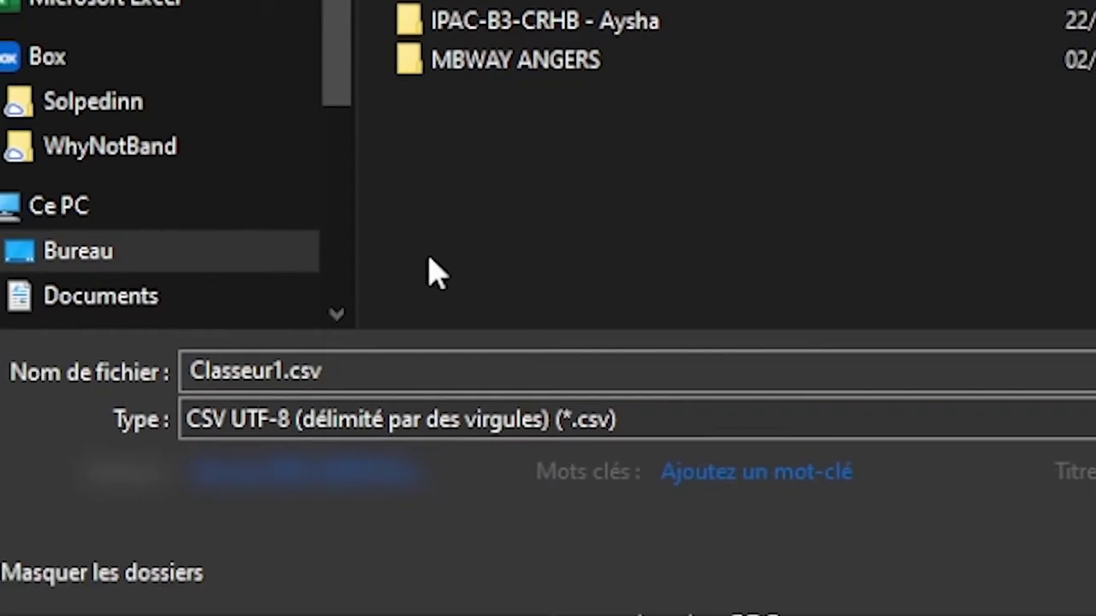
Name the file TEST IMPORT OUTLOOK, save it, and check the saved lines.
{"action": "double_click", "coordinate": [339, 220]}
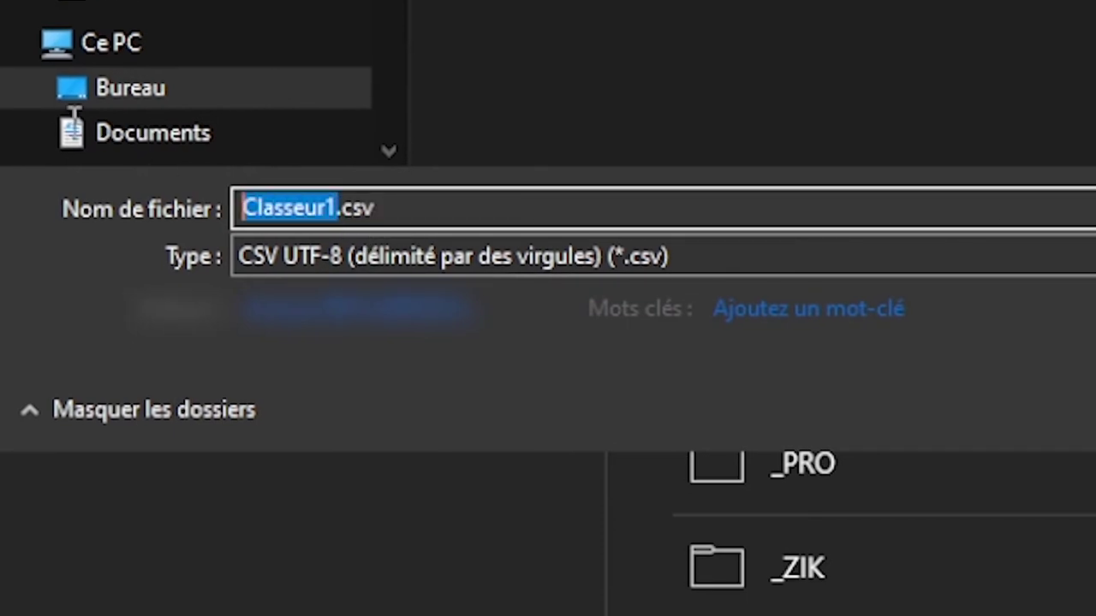
{"action": "type", "text": "TEST "}
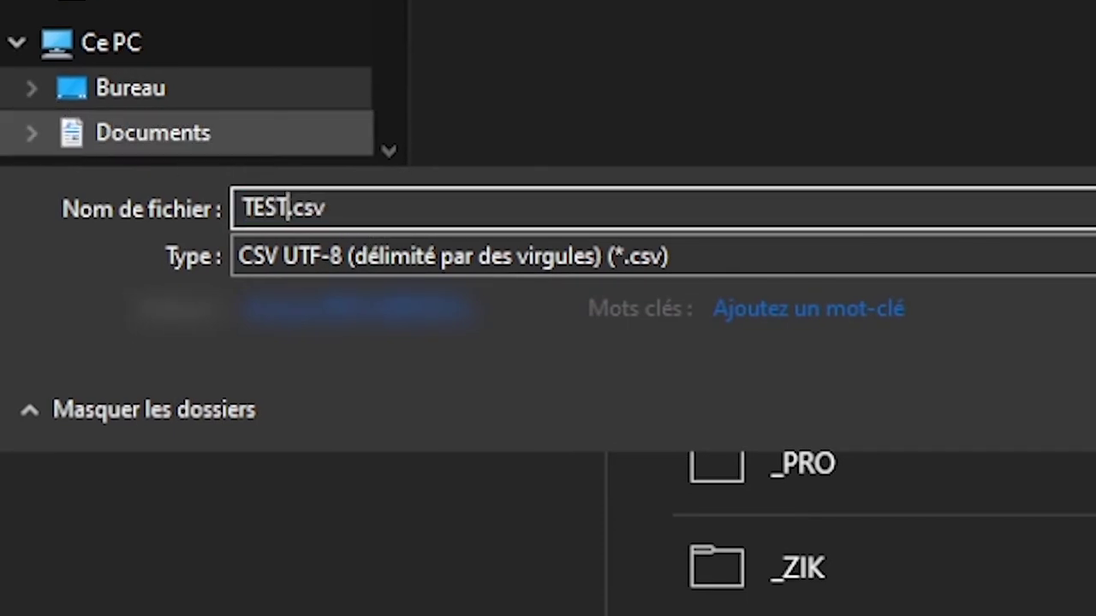
{"action": "type", "text": "IMPORT OUTT"}
{"action": "key", "text": "BackSpace"}
{"action": "type", "text": "LOOK"}
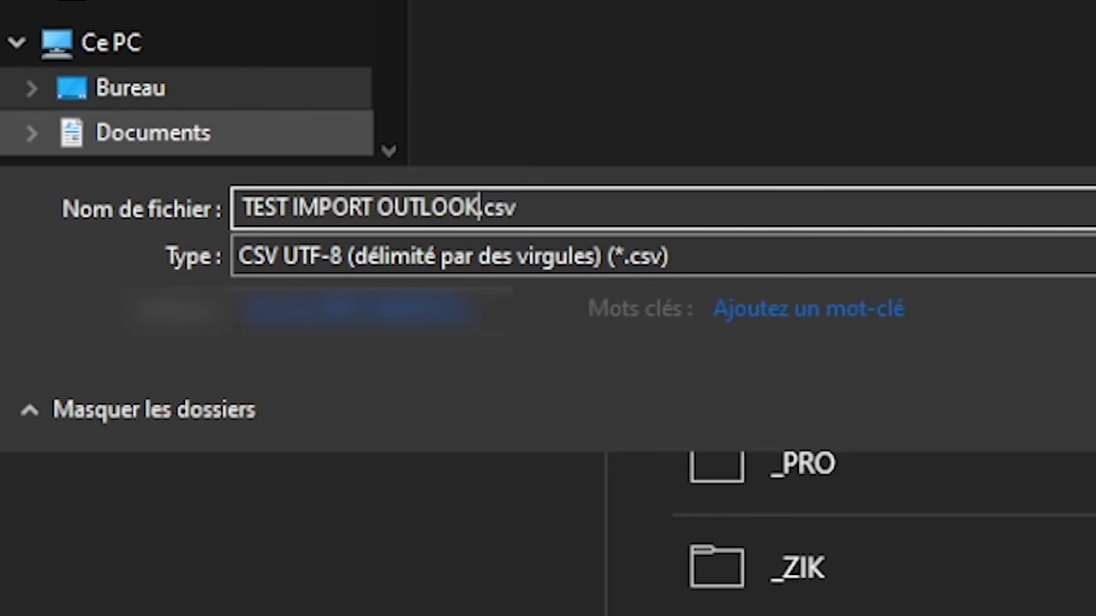
{"action": "key", "text": "Return"}
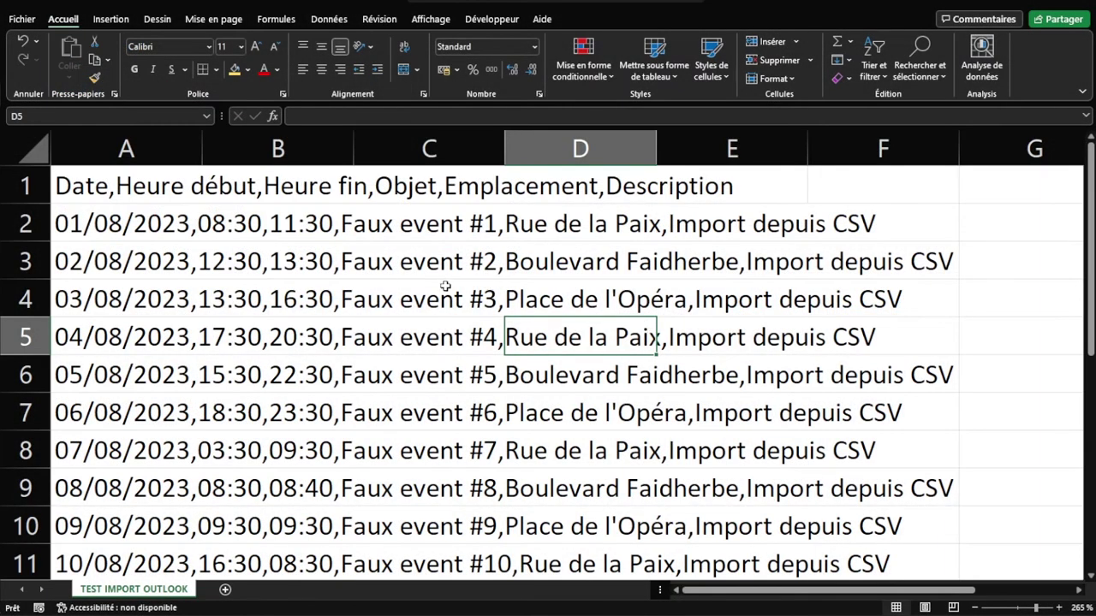
{"action": "scroll", "coordinate": [445, 297], "scroll_direction": "down", "scroll_amount": 2}
{"action": "left_click", "coordinate": [231, 337]}
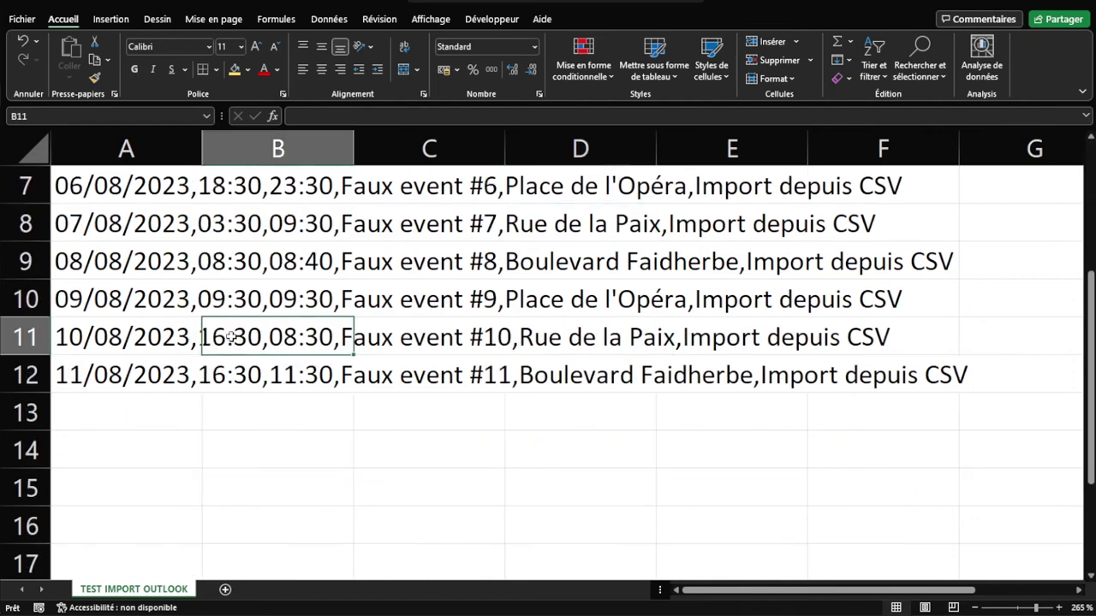
{"action": "left_click", "coordinate": [103, 299]}
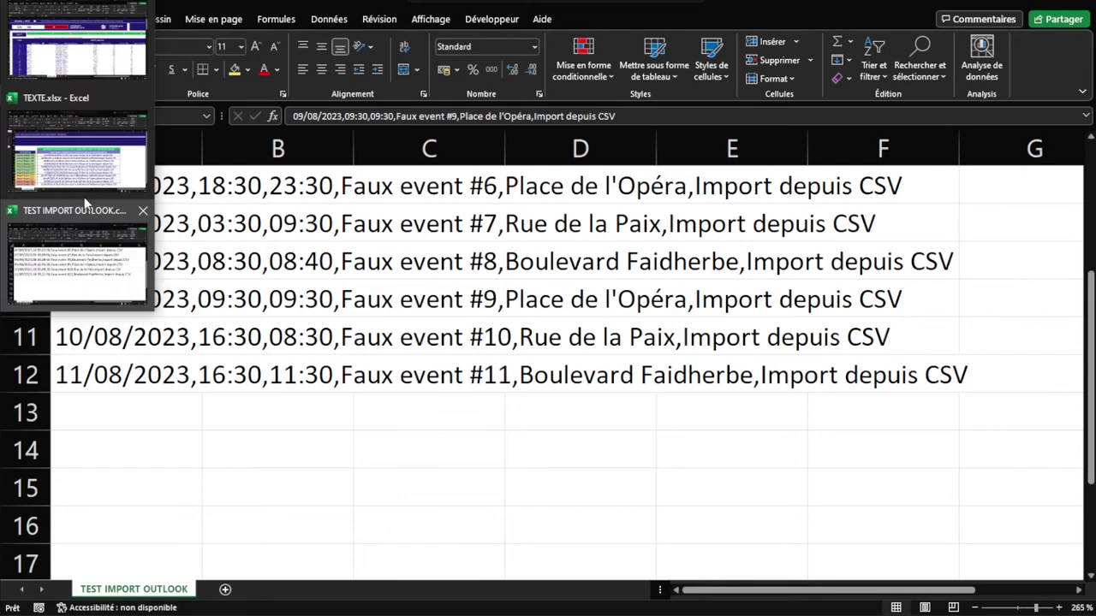
{"action": "left_click", "coordinate": [87, 206]}
{"action": "scroll", "coordinate": [501, 508], "scroll_direction": "left", "scroll_amount": 5}
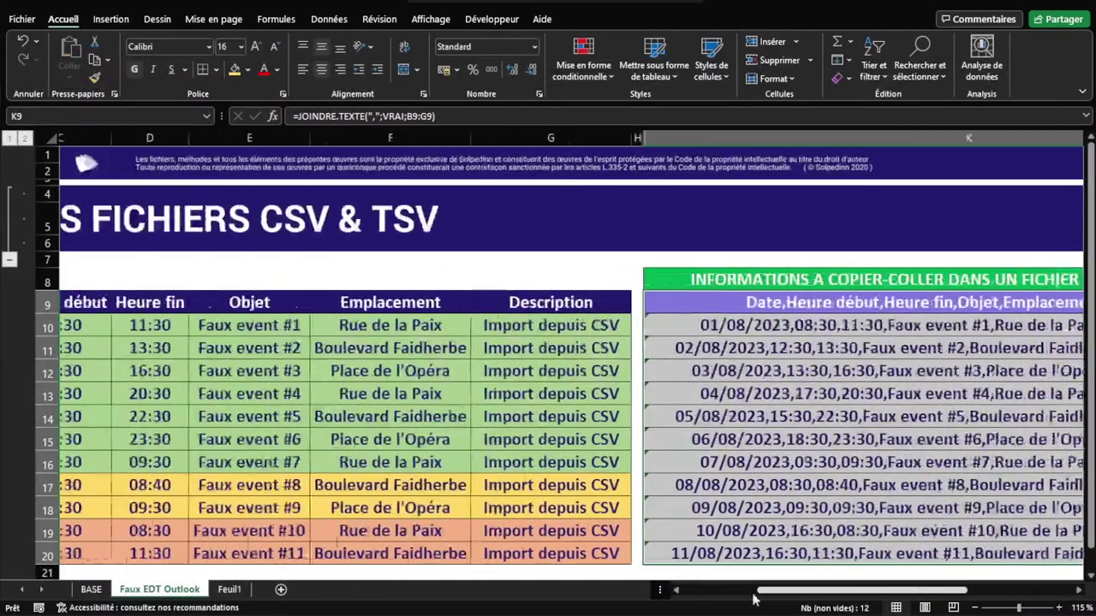
{"action": "scroll", "coordinate": [289, 320], "scroll_direction": "down", "scroll_amount": 3}
{"action": "scroll", "coordinate": [288, 318], "scroll_direction": "up", "scroll_amount": 1}
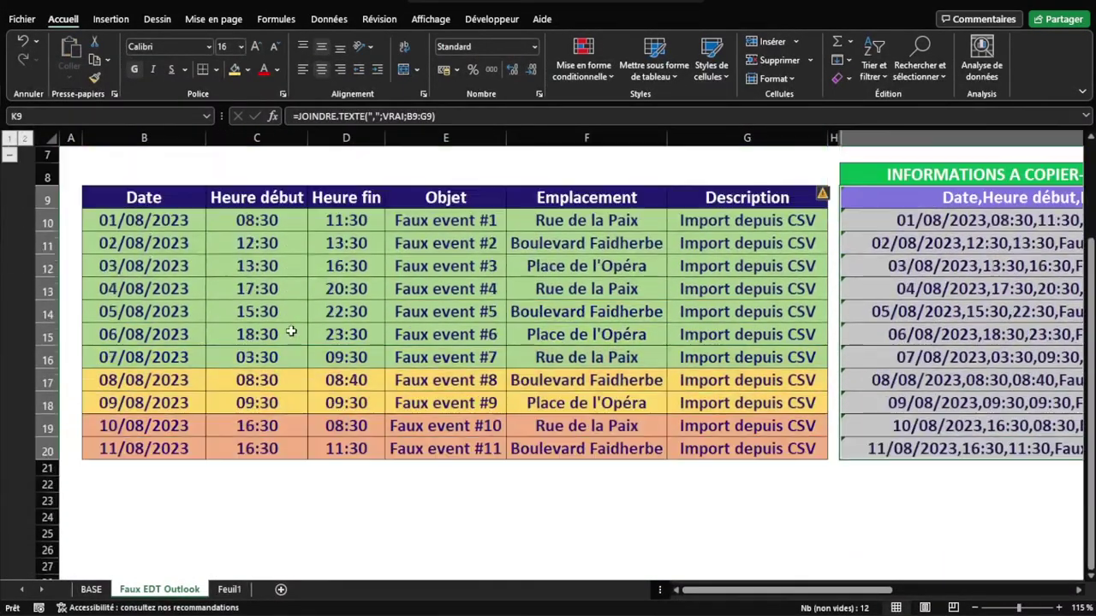
{"action": "scroll", "coordinate": [157, 312], "scroll_direction": "up", "scroll_amount": 1}
{"action": "mouse_move", "coordinate": [251, 288]}
{"action": "left_mouse_down"}
{"action": "mouse_move", "coordinate": [291, 401]}
{"action": "mouse_move", "coordinate": [347, 413]}
{"action": "left_mouse_up"}
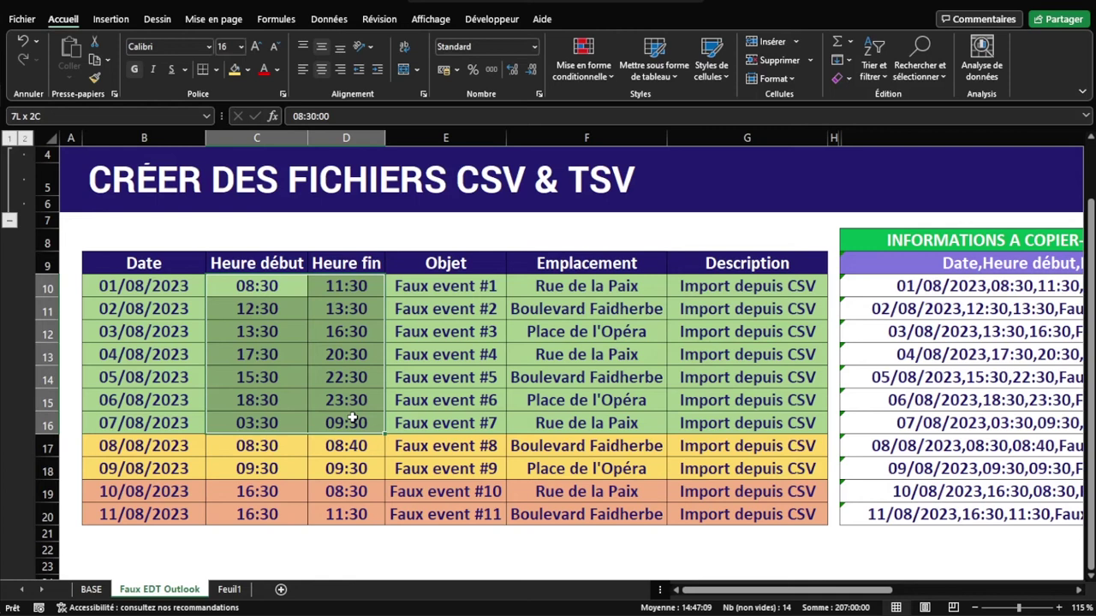
{"action": "mouse_move", "coordinate": [154, 292]}
{"action": "left_mouse_down"}
{"action": "mouse_move", "coordinate": [243, 422]}
{"action": "mouse_move", "coordinate": [327, 432]}
{"action": "left_mouse_up"}
{"action": "left_click", "coordinate": [266, 286]}
{"action": "left_click_drag", "start_coordinate": [348, 291], "coordinate": [356, 421]}
{"action": "left_click_drag", "start_coordinate": [267, 284], "coordinate": [281, 422]}
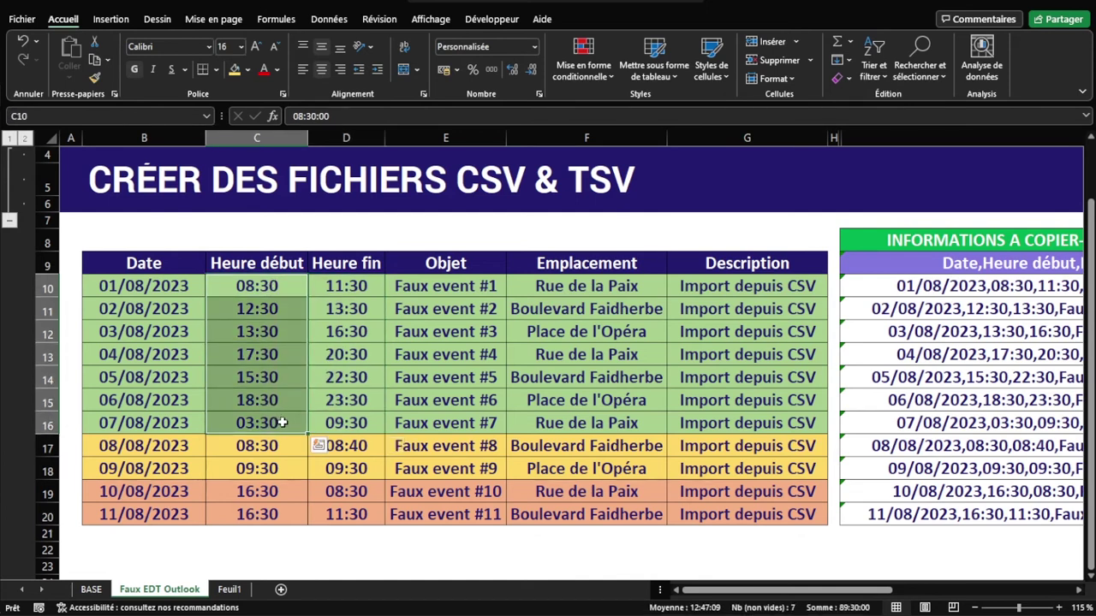
{"action": "scroll", "coordinate": [281, 422], "scroll_direction": "down", "scroll_amount": 1}
{"action": "left_click_drag", "start_coordinate": [257, 380], "coordinate": [346, 404]}
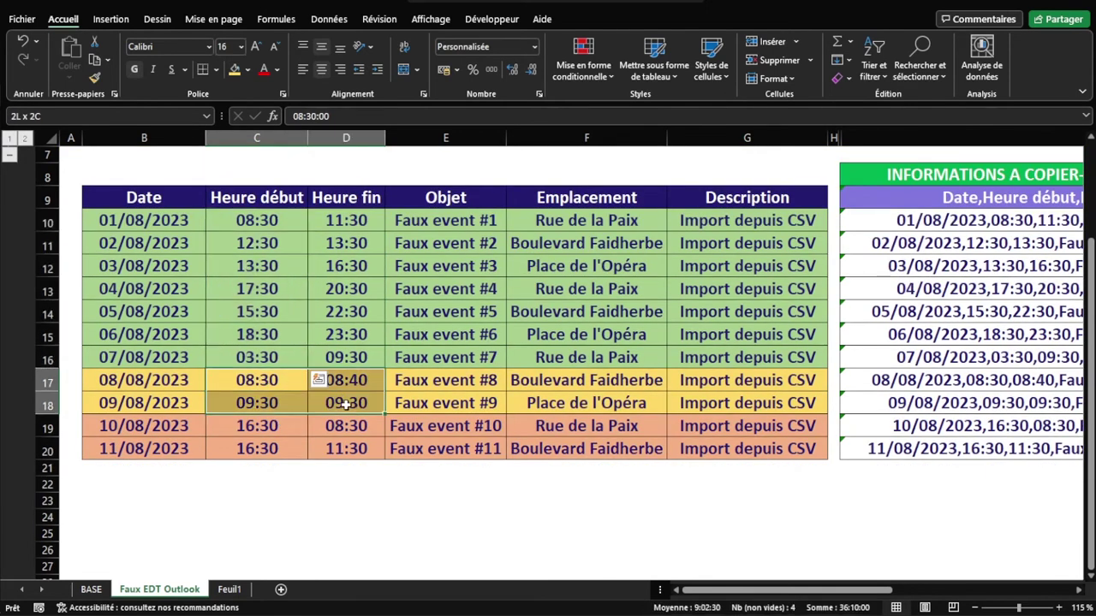
{"action": "left_click", "coordinate": [516, 395]}
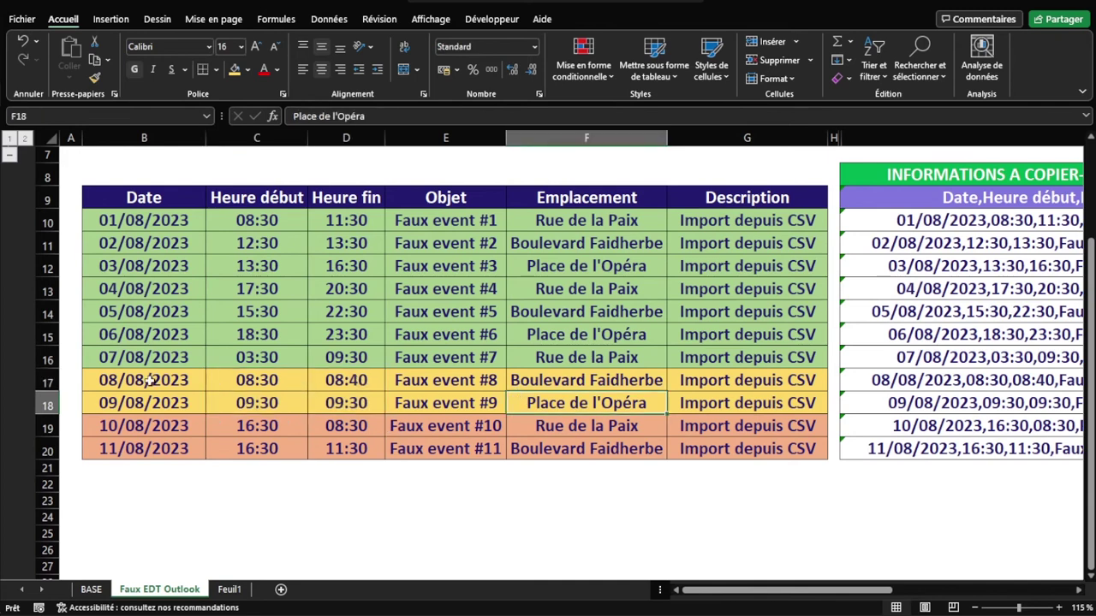
{"action": "left_click", "coordinate": [47, 381]}
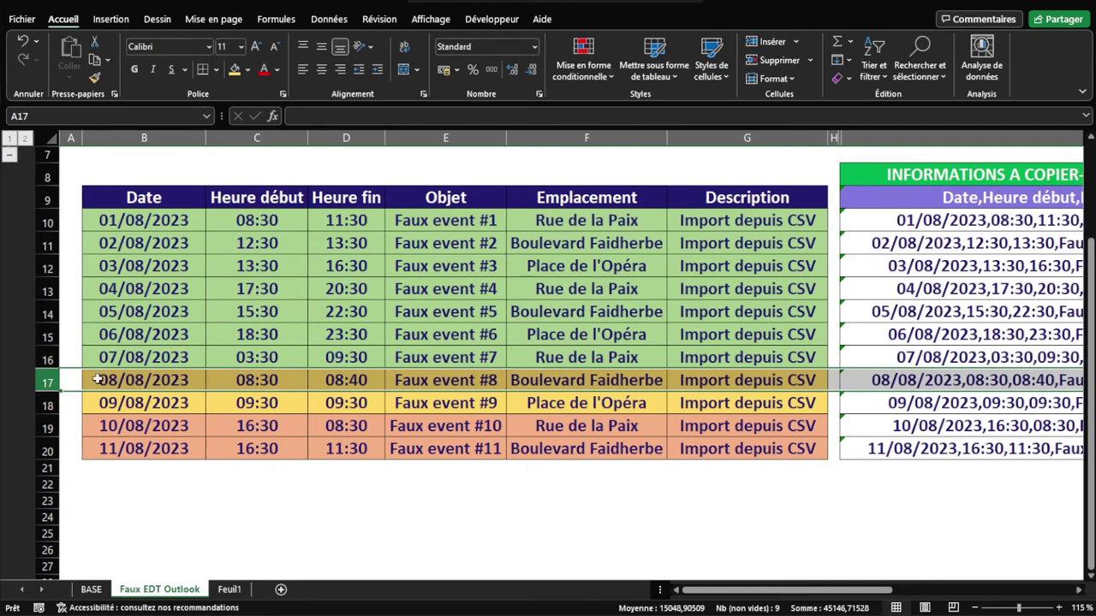
{"action": "left_click", "coordinate": [47, 404]}
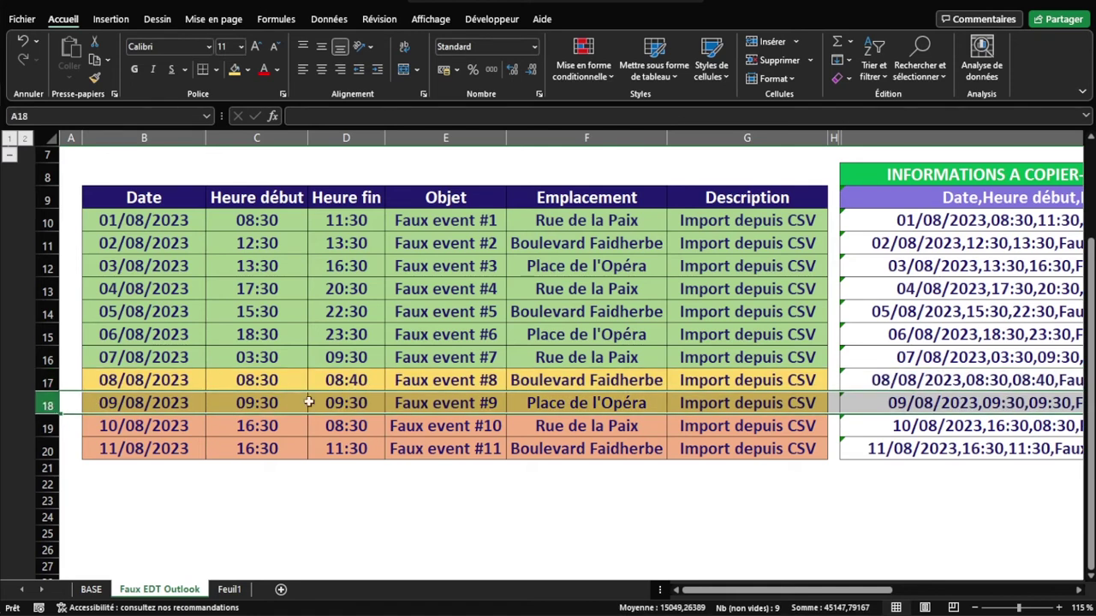
{"action": "left_click", "coordinate": [239, 402]}
{"action": "left_click", "coordinate": [366, 403]}
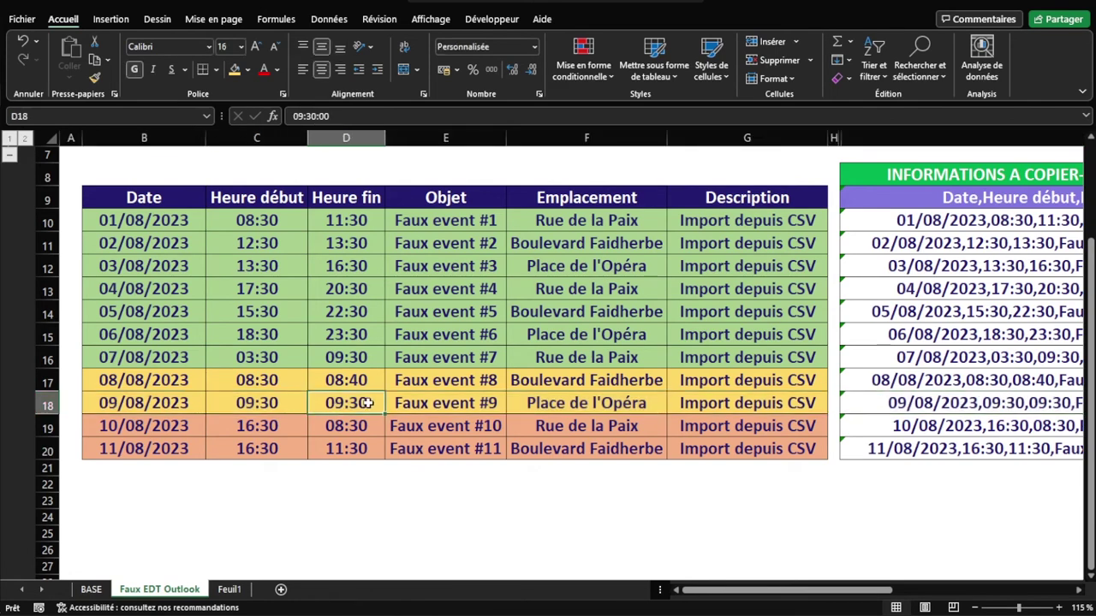
{"action": "scroll", "coordinate": [366, 403], "scroll_direction": "down", "scroll_amount": 1}
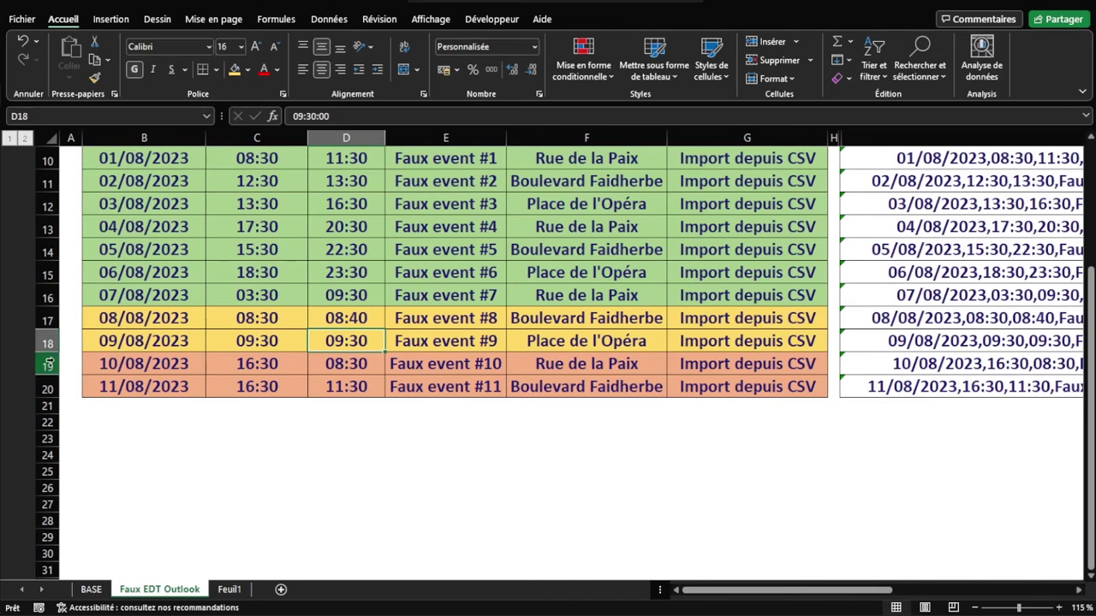
{"action": "left_click_drag", "start_coordinate": [47, 365], "coordinate": [47, 394]}
{"action": "mouse_move", "coordinate": [162, 365]}
{"action": "left_mouse_down"}
{"action": "mouse_move", "coordinate": [341, 364]}
{"action": "mouse_move", "coordinate": [337, 389]}
{"action": "left_mouse_up"}
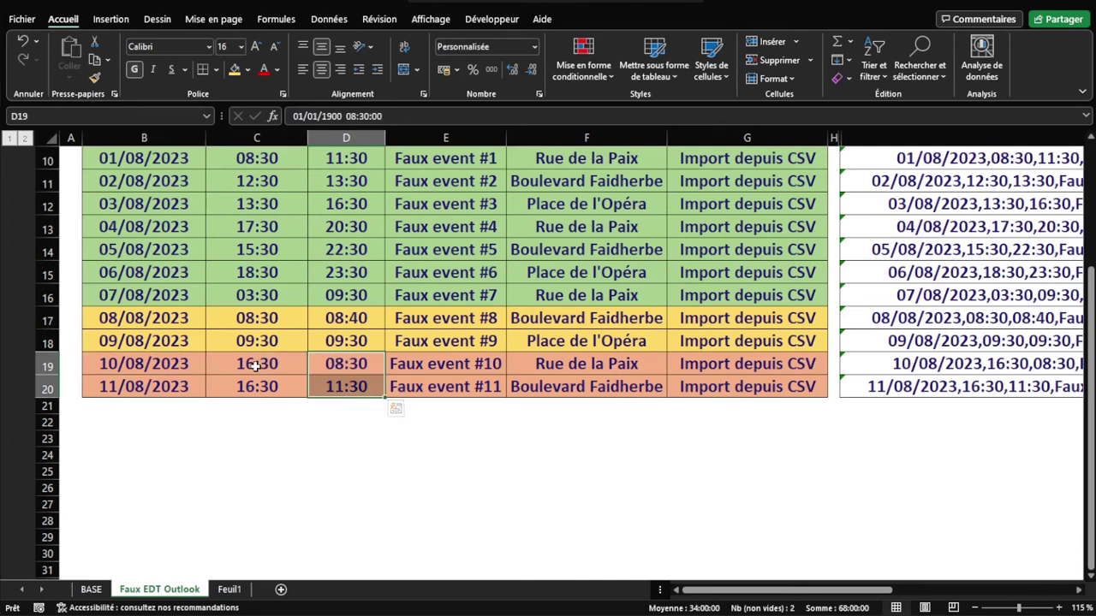
{"action": "mouse_move", "coordinate": [253, 364]}
{"action": "left_mouse_down"}
{"action": "mouse_move", "coordinate": [258, 397]}
{"action": "mouse_move", "coordinate": [263, 381]}
{"action": "left_mouse_up"}
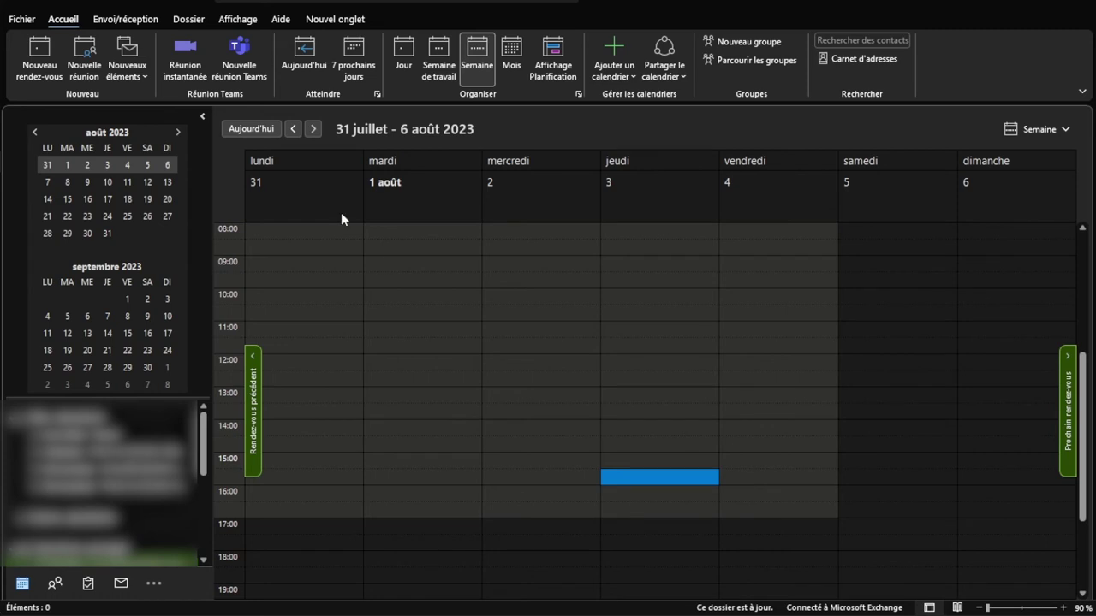
Launch Importer/Exporter from Fichier > Ouvrir et exporter.
{"action": "left_click", "coordinate": [23, 20]}
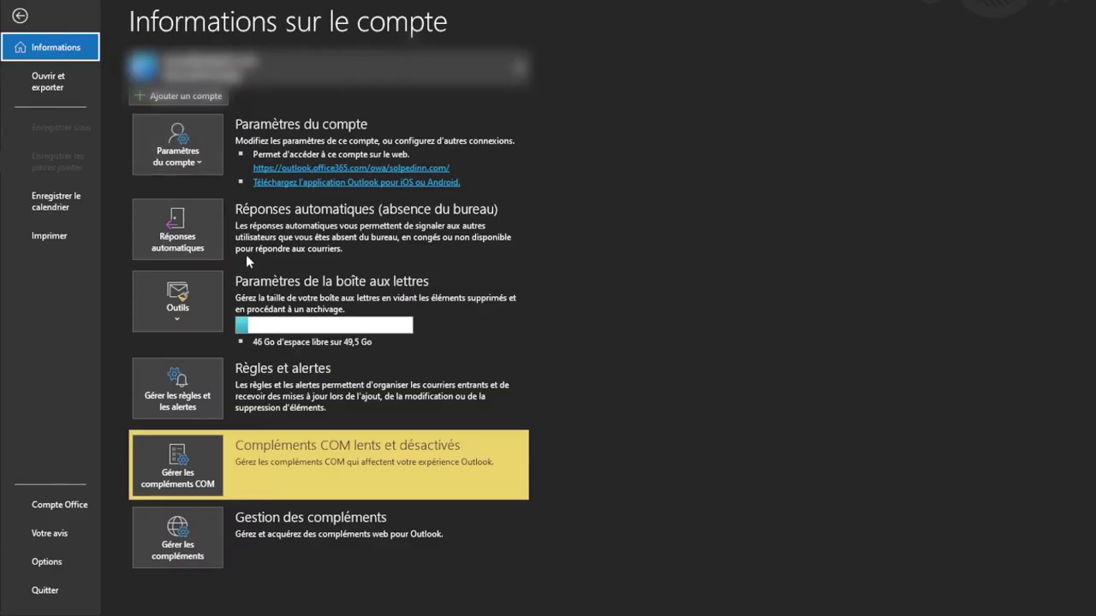
{"action": "left_click", "coordinate": [65, 96]}
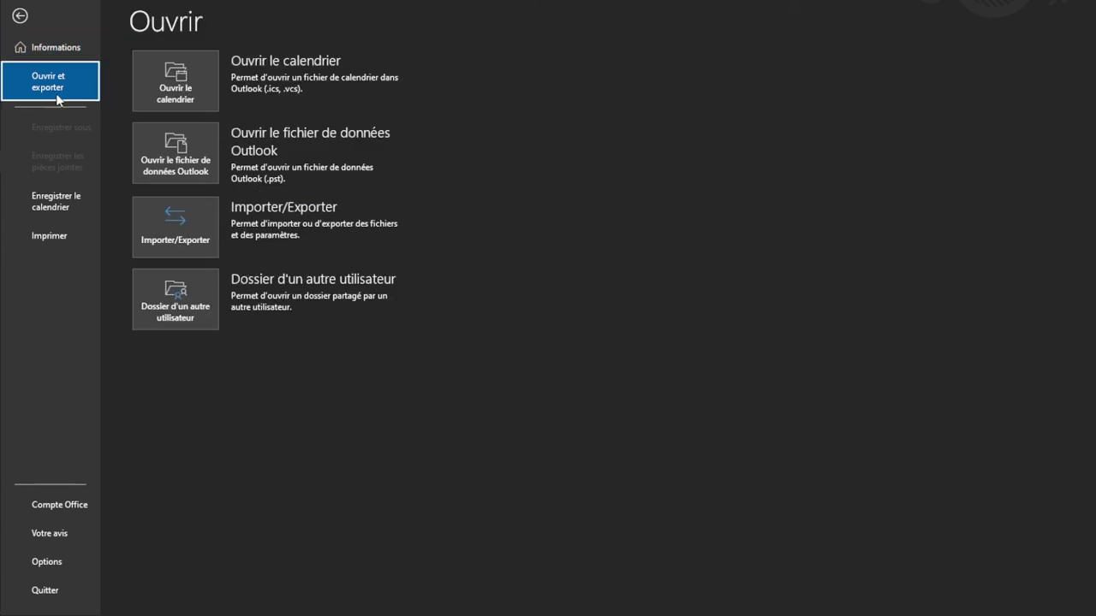
{"action": "left_click", "coordinate": [190, 245]}
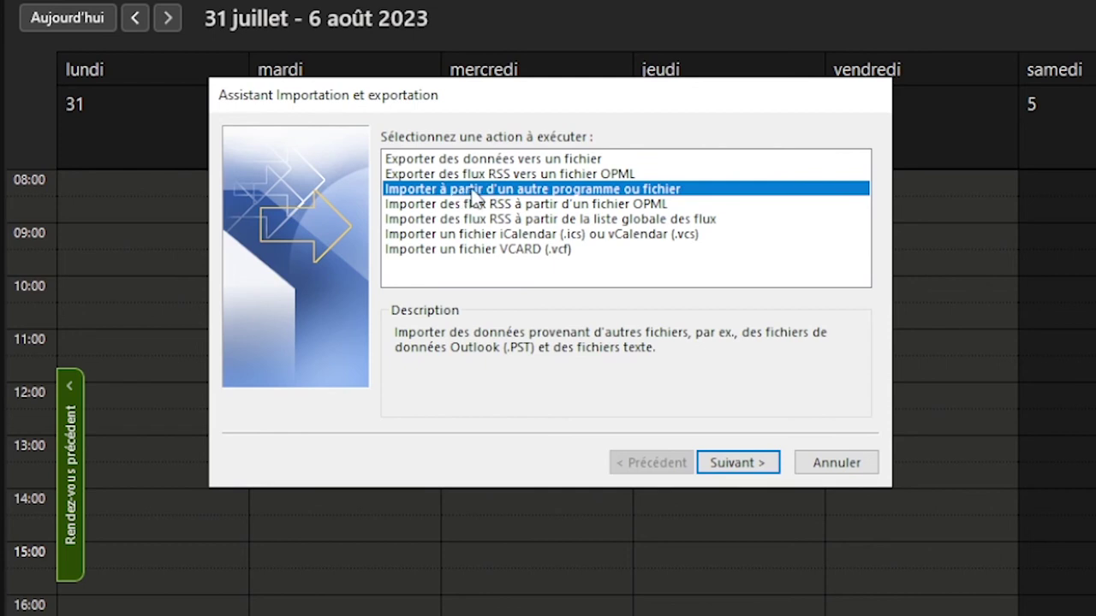
Import comma-separated values from a file, choosing TEST IMPORT OUTLOOK.csv on Bureau.
{"action": "left_click", "coordinate": [735, 466]}
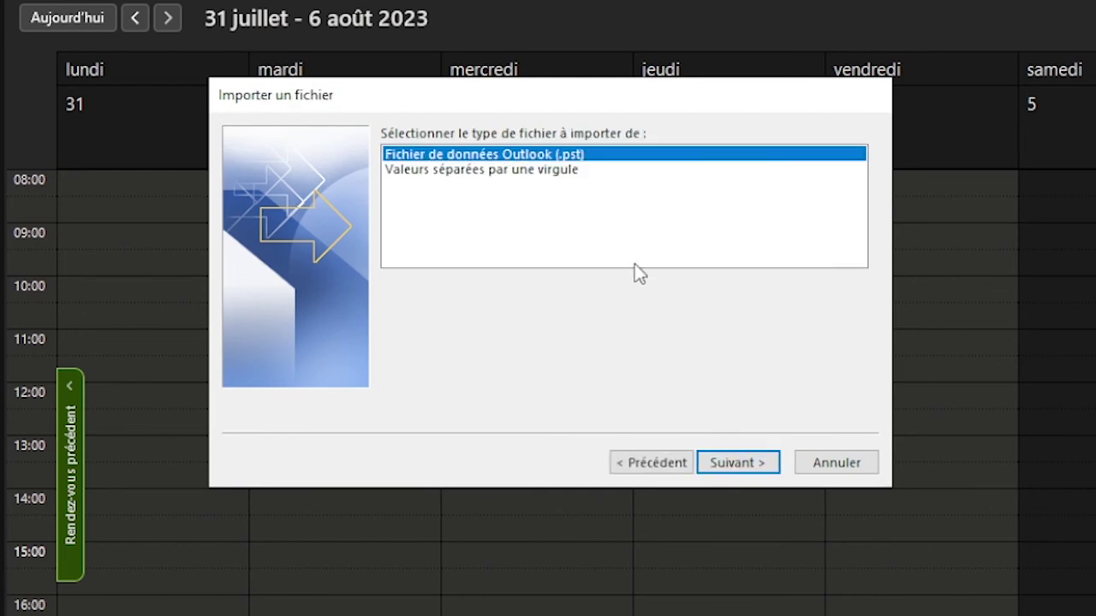
{"action": "left_click", "coordinate": [477, 170]}
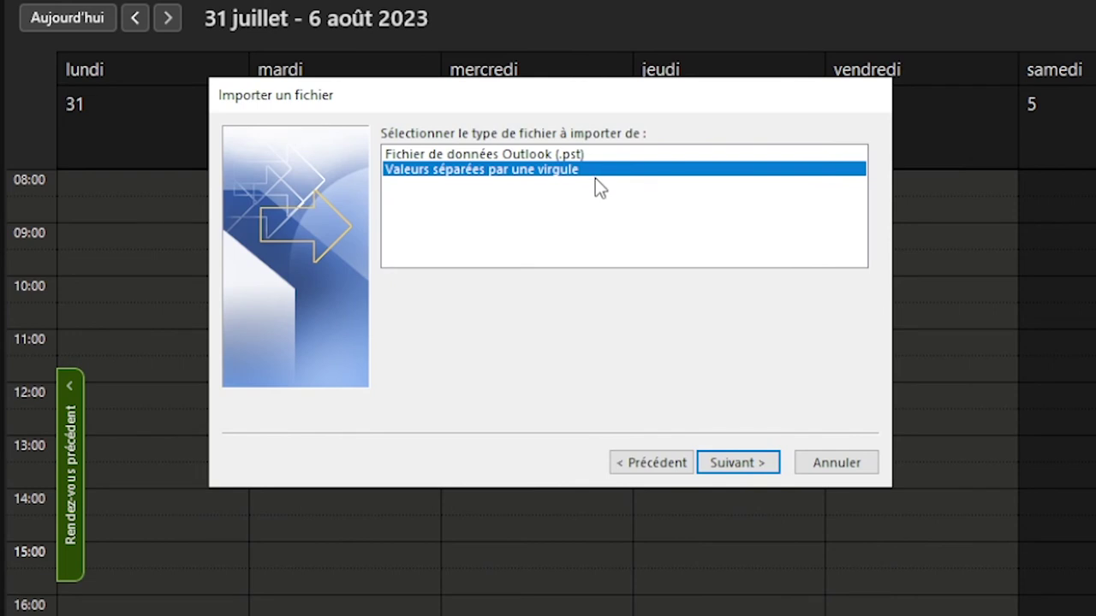
{"action": "left_click", "coordinate": [730, 462]}
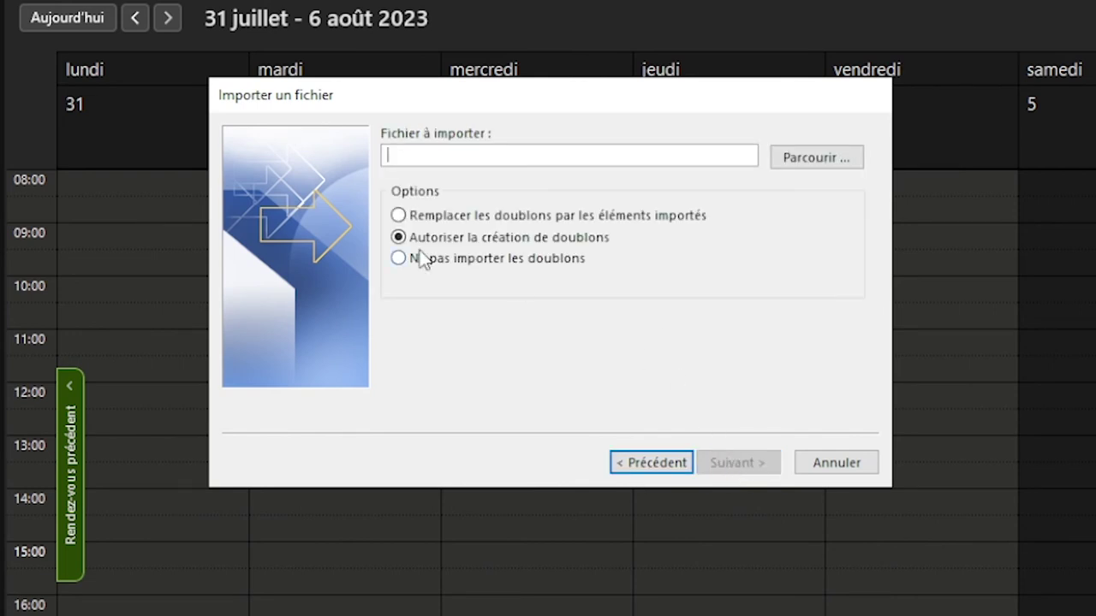
{"action": "left_click", "coordinate": [812, 161]}
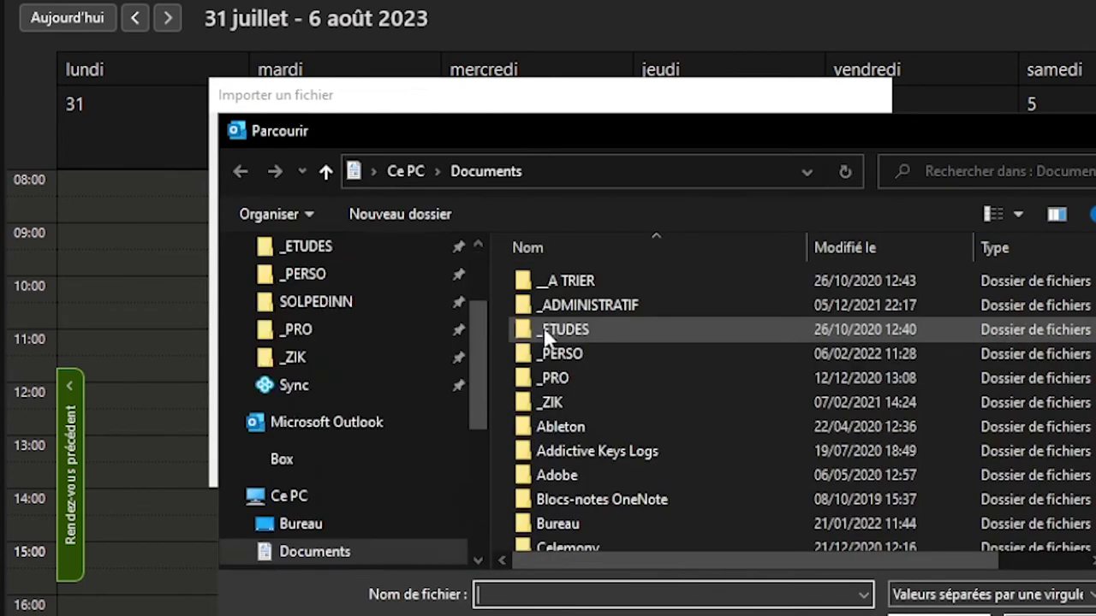
{"action": "scroll", "coordinate": [351, 402], "scroll_direction": "down", "scroll_amount": 1}
{"action": "left_click", "coordinate": [317, 440]}
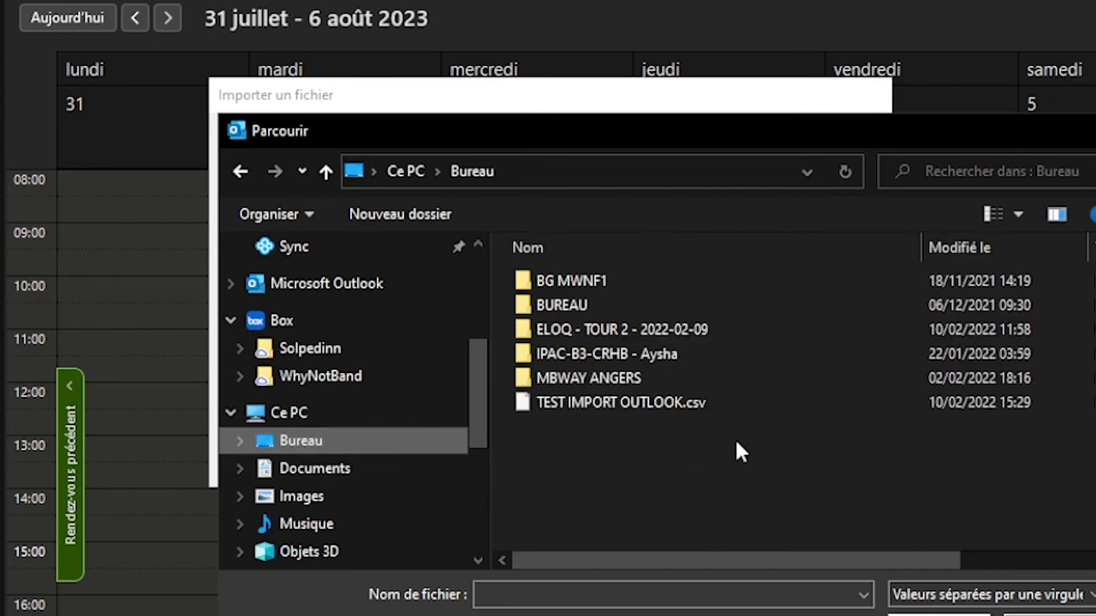
{"action": "left_click", "coordinate": [595, 403]}
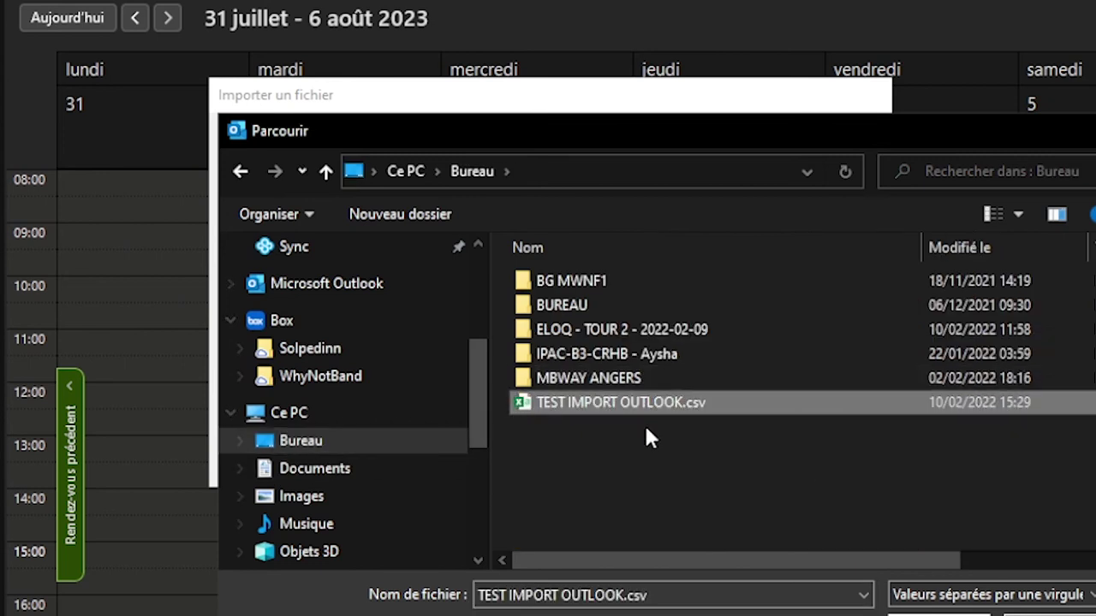
{"action": "left_click", "coordinate": [924, 613]}
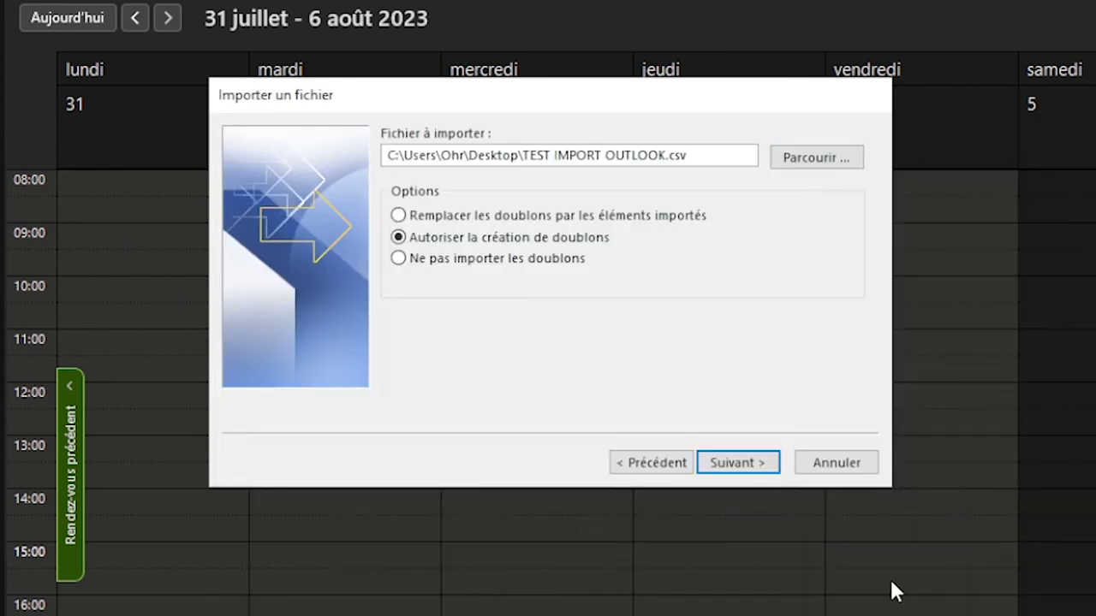
Choose Calendrier as the import destination folder.
{"action": "left_click", "coordinate": [754, 464]}
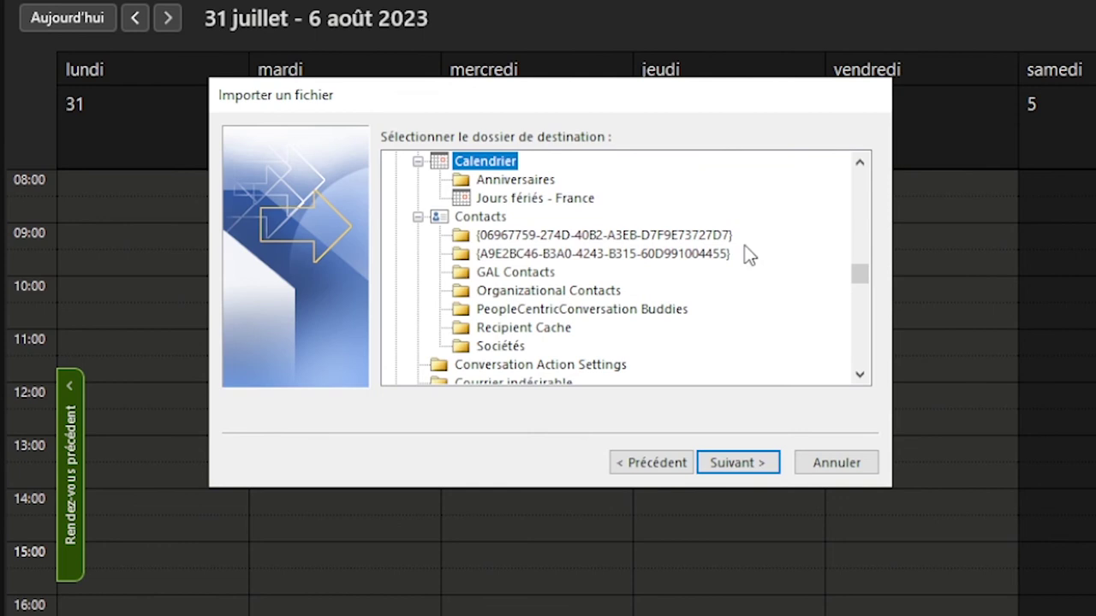
{"action": "left_click", "coordinate": [859, 163]}
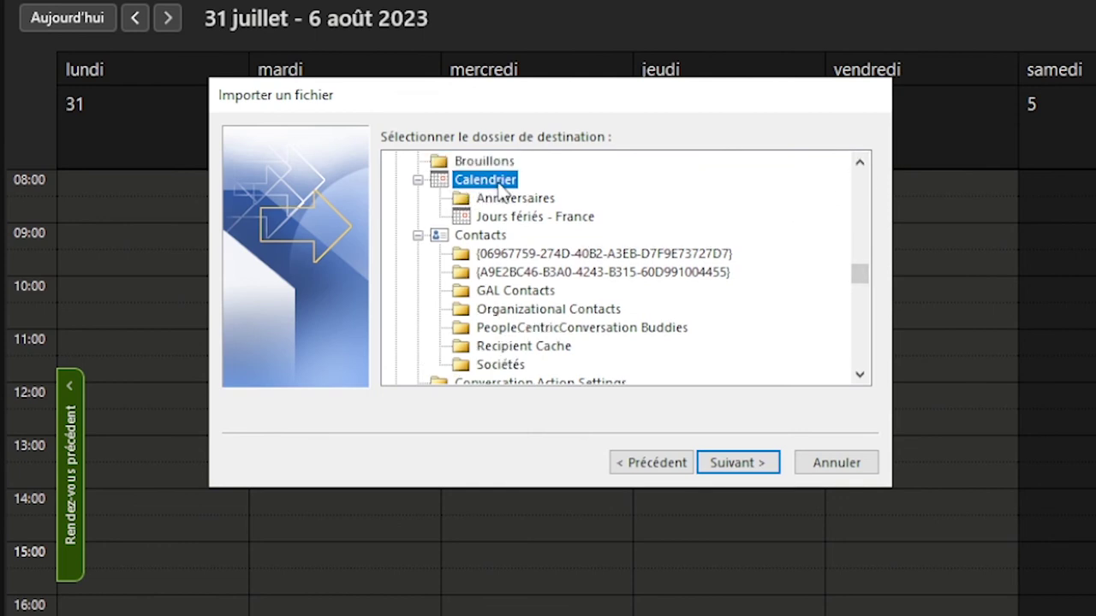
{"action": "left_click", "coordinate": [738, 462]}
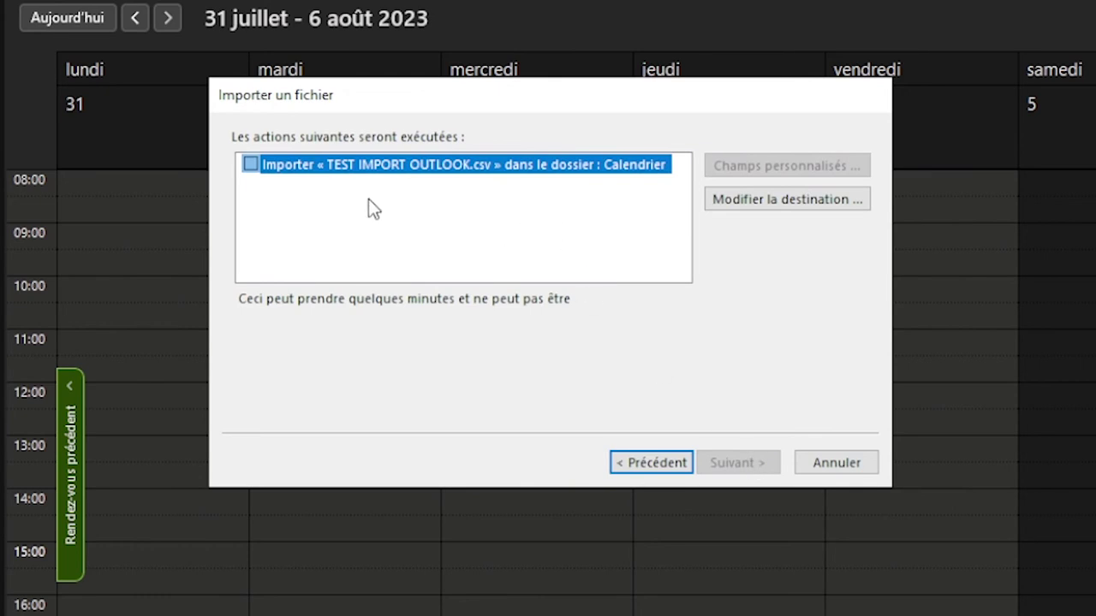
Open the custom field mapping and map the CSV's Date column to Début.
{"action": "left_click", "coordinate": [251, 164]}
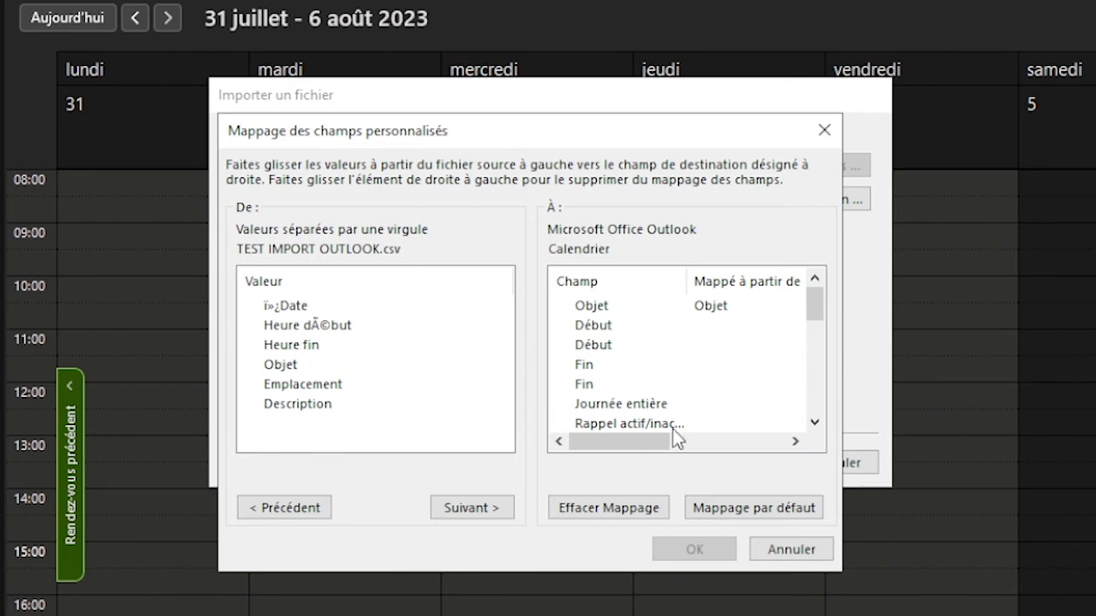
{"action": "left_click", "coordinate": [304, 308]}
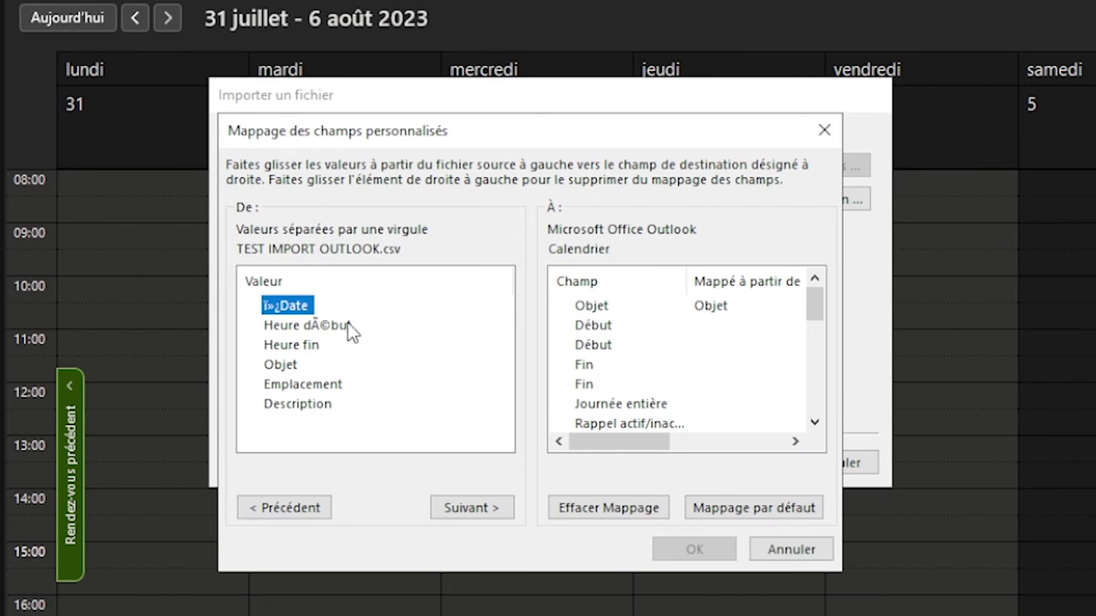
{"action": "left_click", "coordinate": [286, 368]}
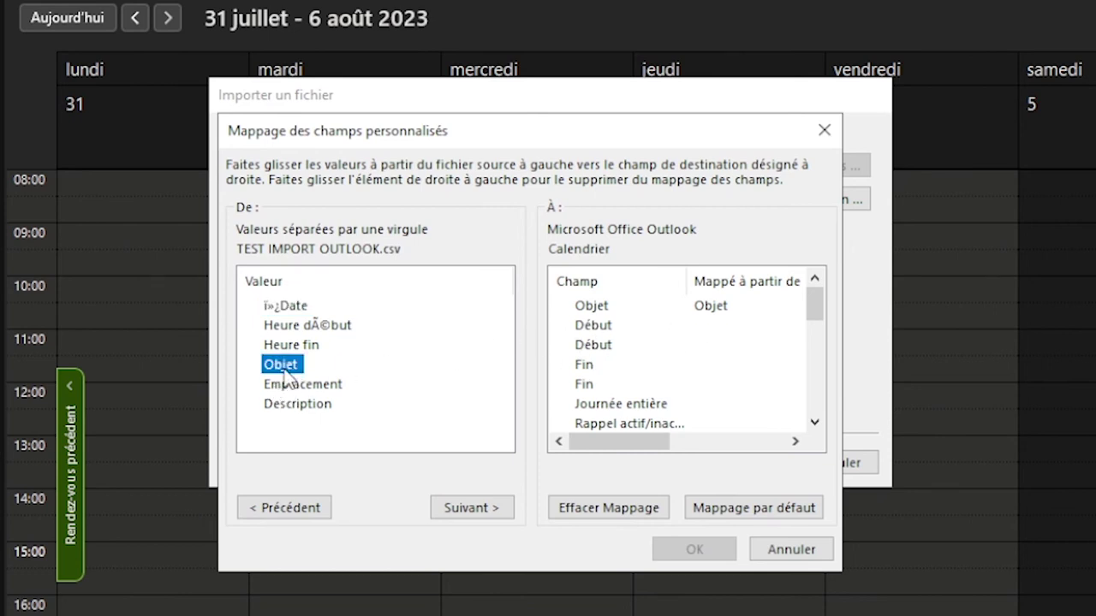
{"action": "left_click", "coordinate": [606, 308]}
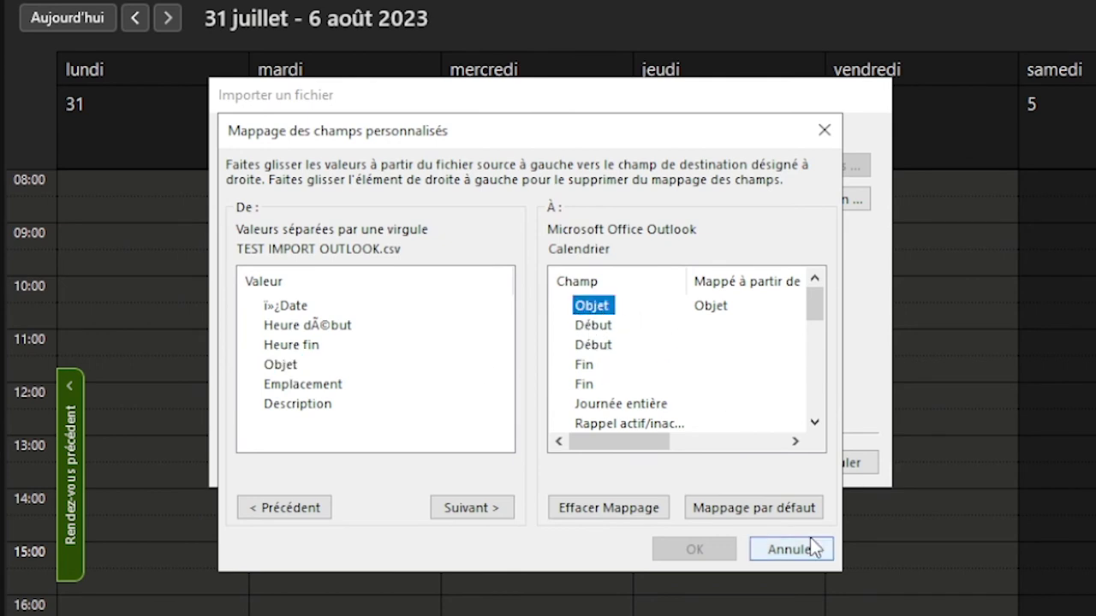
{"action": "left_click", "coordinate": [302, 333]}
{"action": "left_click", "coordinate": [295, 306]}
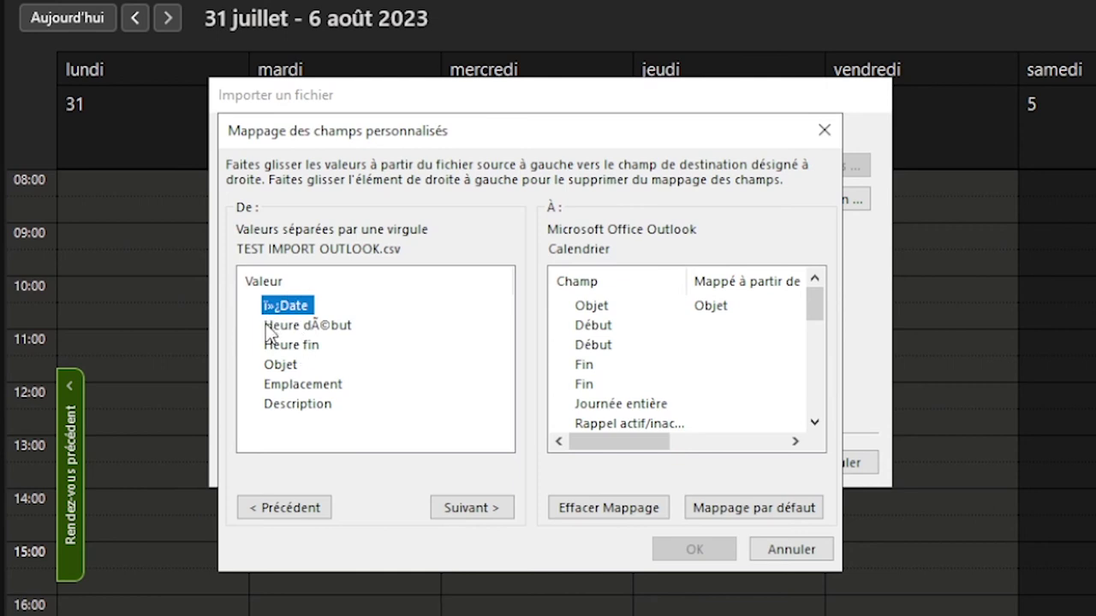
{"action": "left_click", "coordinate": [307, 326]}
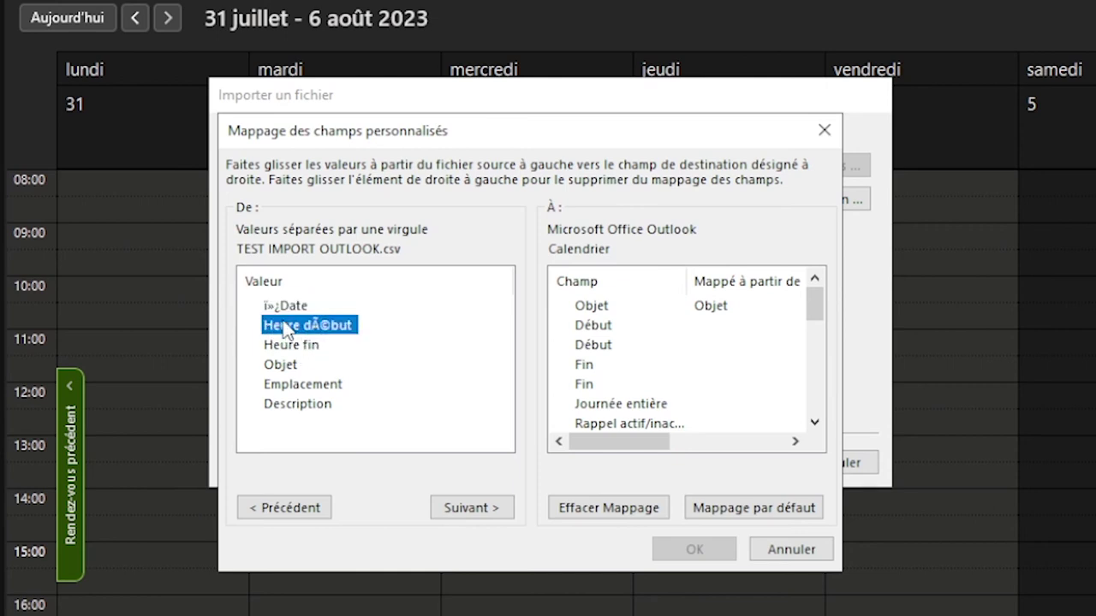
{"action": "left_click_drag", "start_coordinate": [282, 308], "coordinate": [371, 321]}
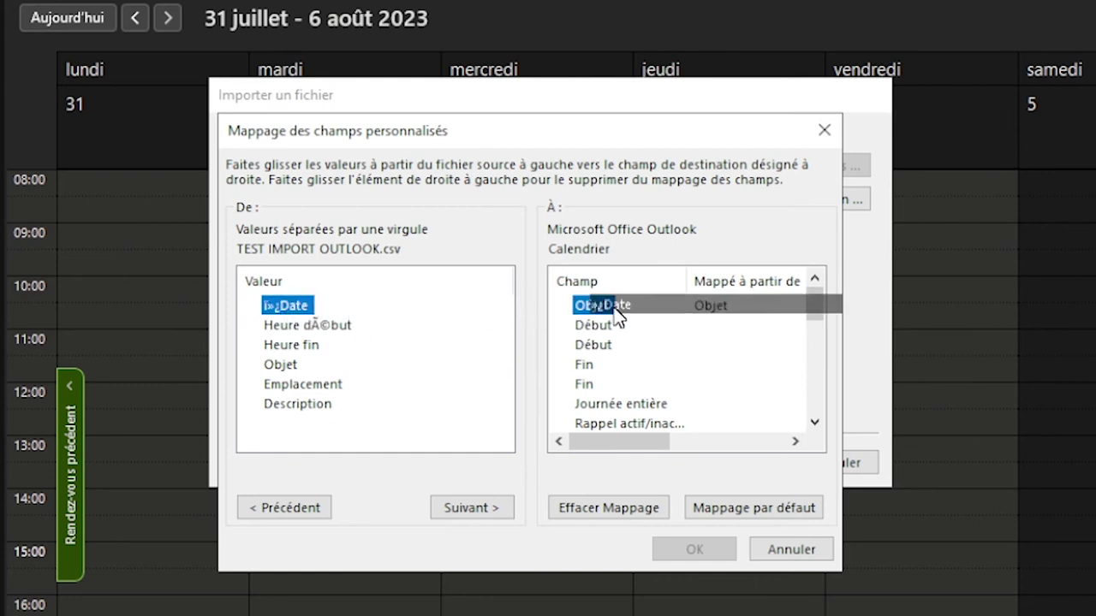
{"action": "left_click_drag", "start_coordinate": [371, 321], "coordinate": [618, 335]}
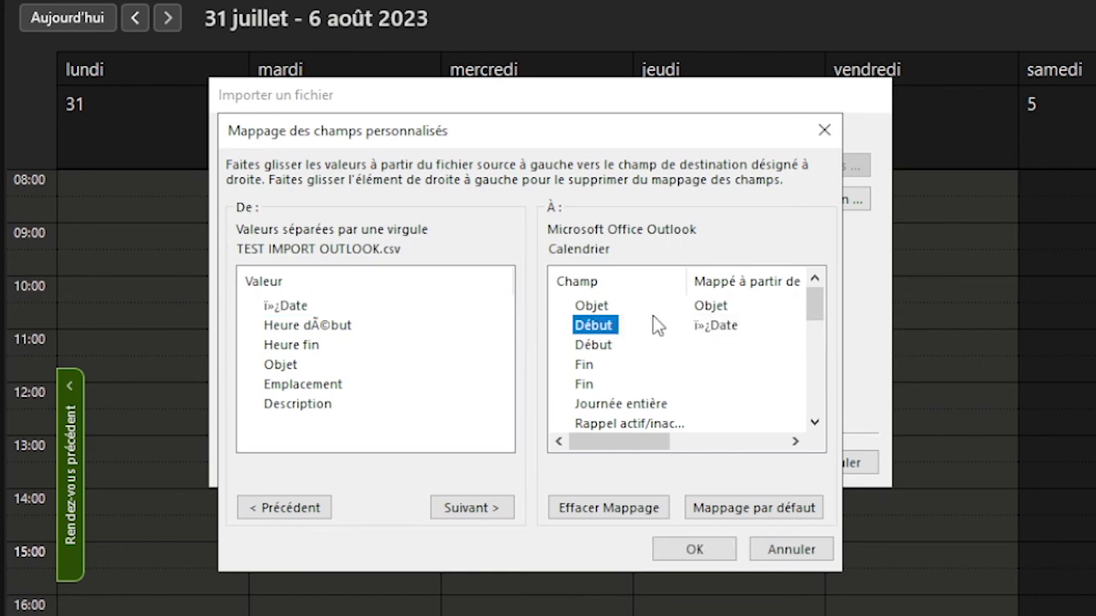
{"action": "left_click", "coordinate": [289, 308]}
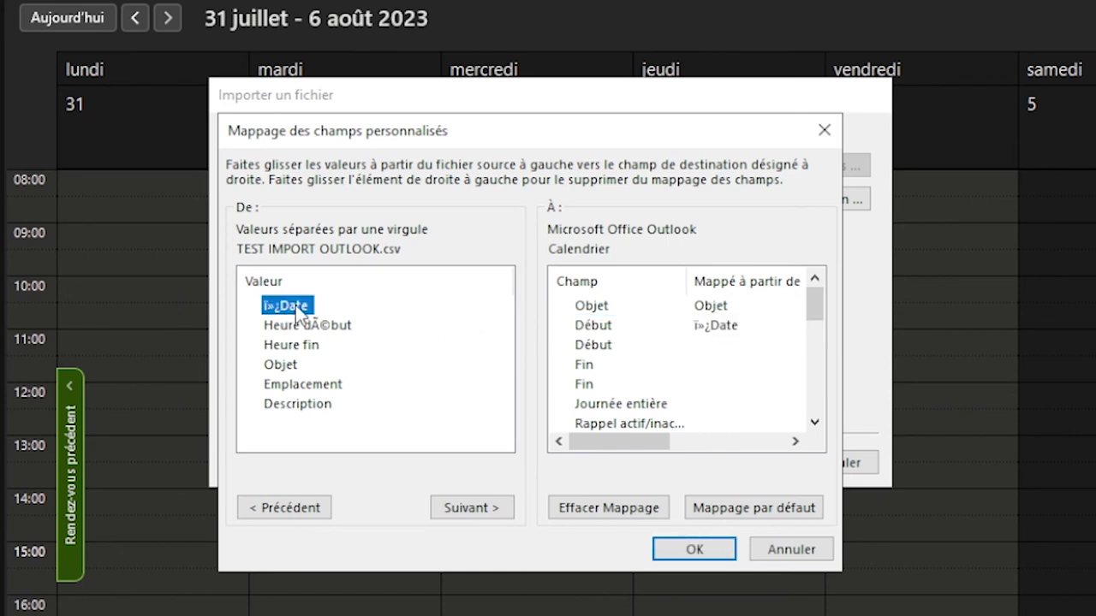
{"action": "left_click", "coordinate": [589, 327]}
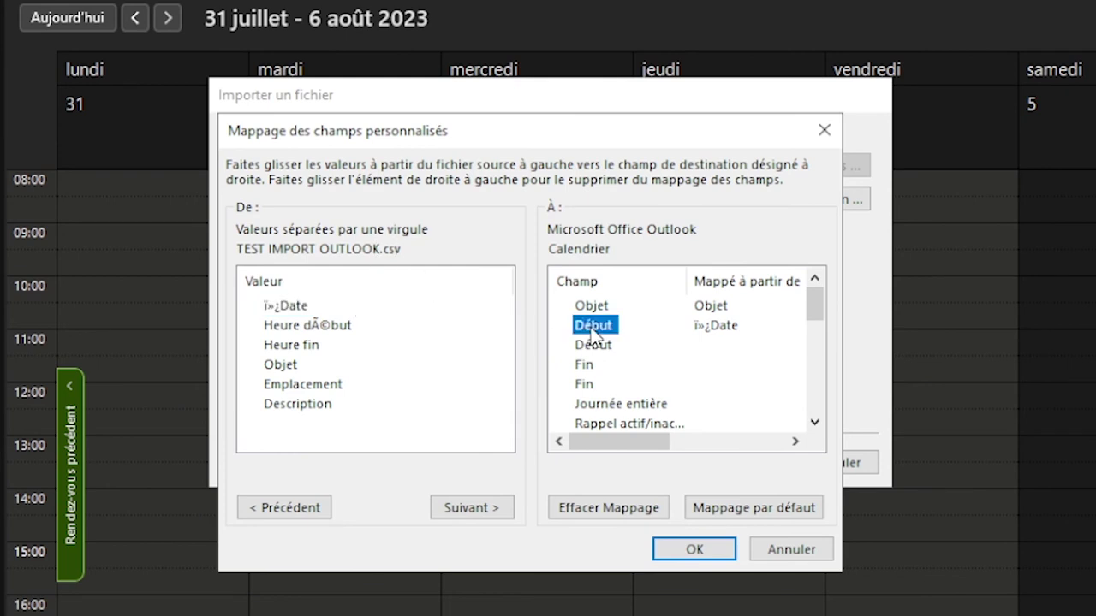
Map Heure début to the start time and Heure fin to the end time, then confirm.
{"action": "left_click", "coordinate": [327, 329]}
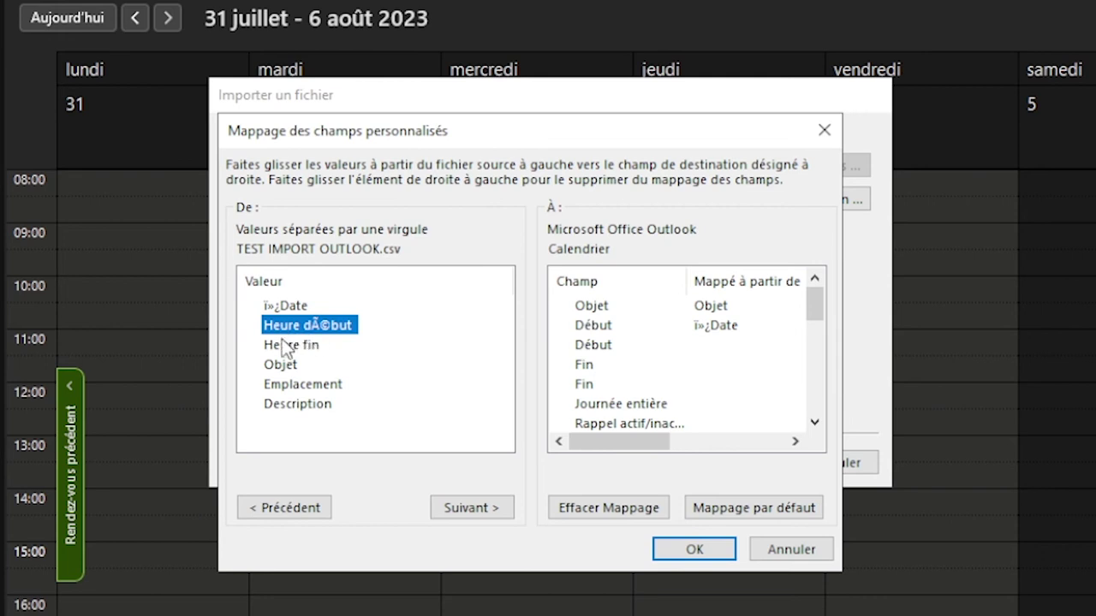
{"action": "left_click_drag", "start_coordinate": [278, 327], "coordinate": [619, 353]}
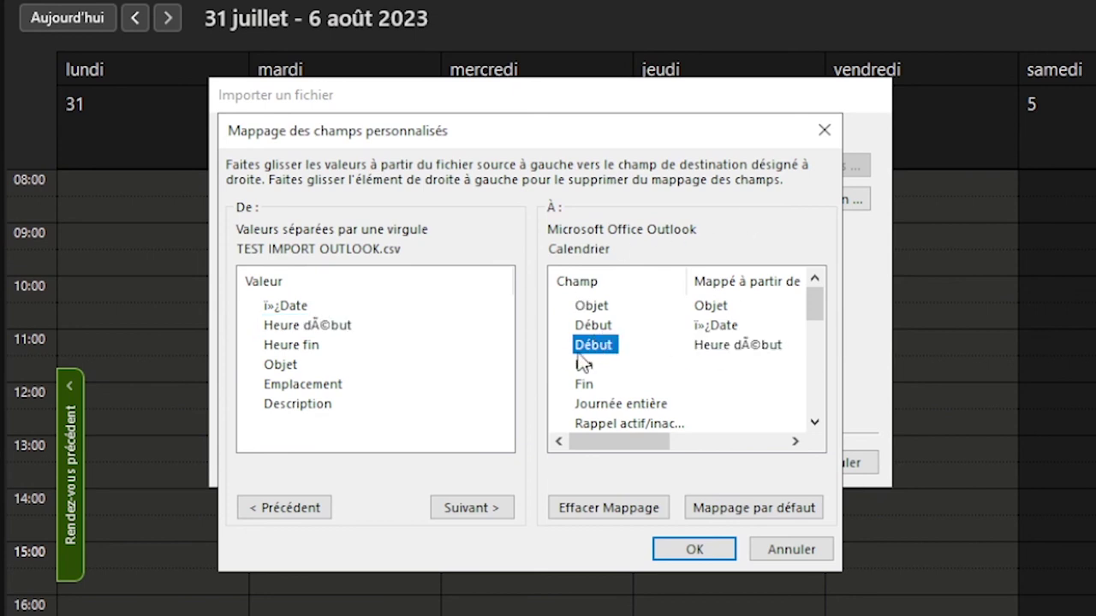
{"action": "left_click_drag", "start_coordinate": [288, 346], "coordinate": [542, 356]}
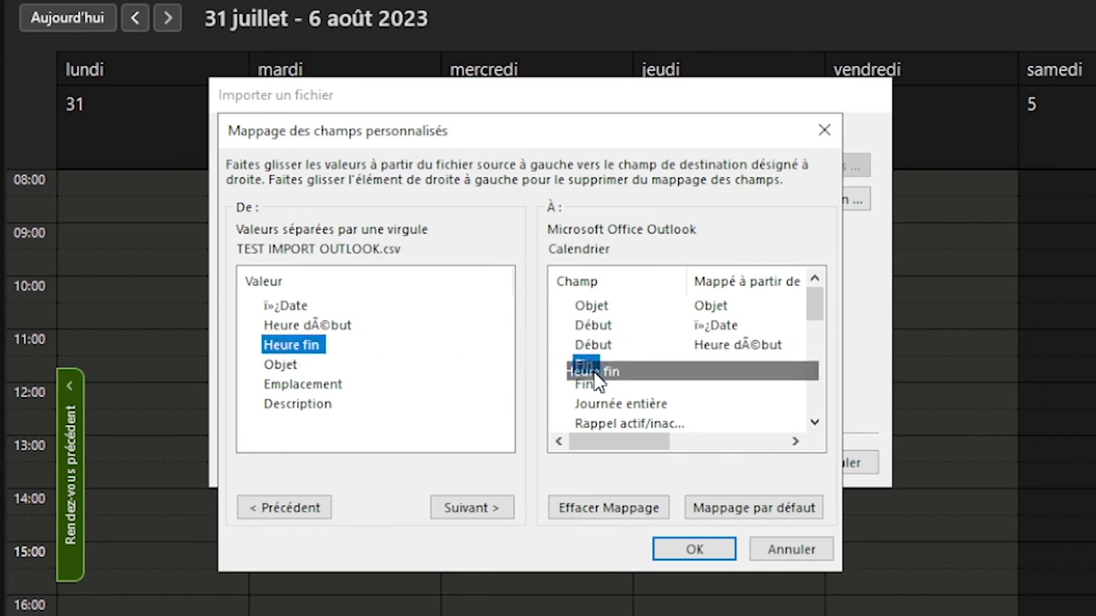
{"action": "left_click_drag", "start_coordinate": [542, 356], "coordinate": [586, 384]}
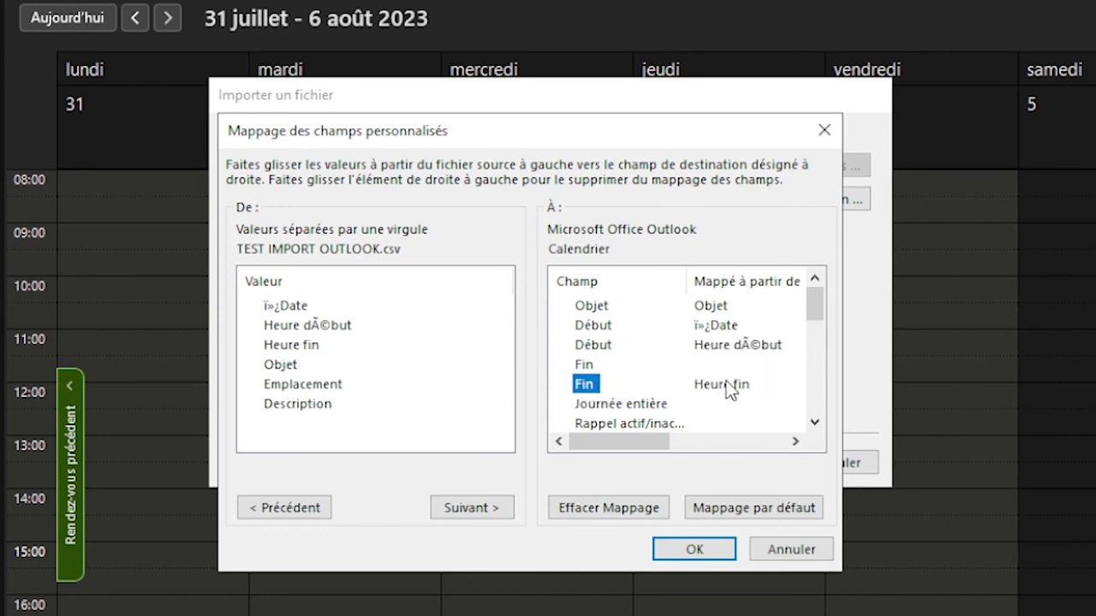
{"action": "left_click_drag", "start_coordinate": [814, 306], "coordinate": [812, 395]}
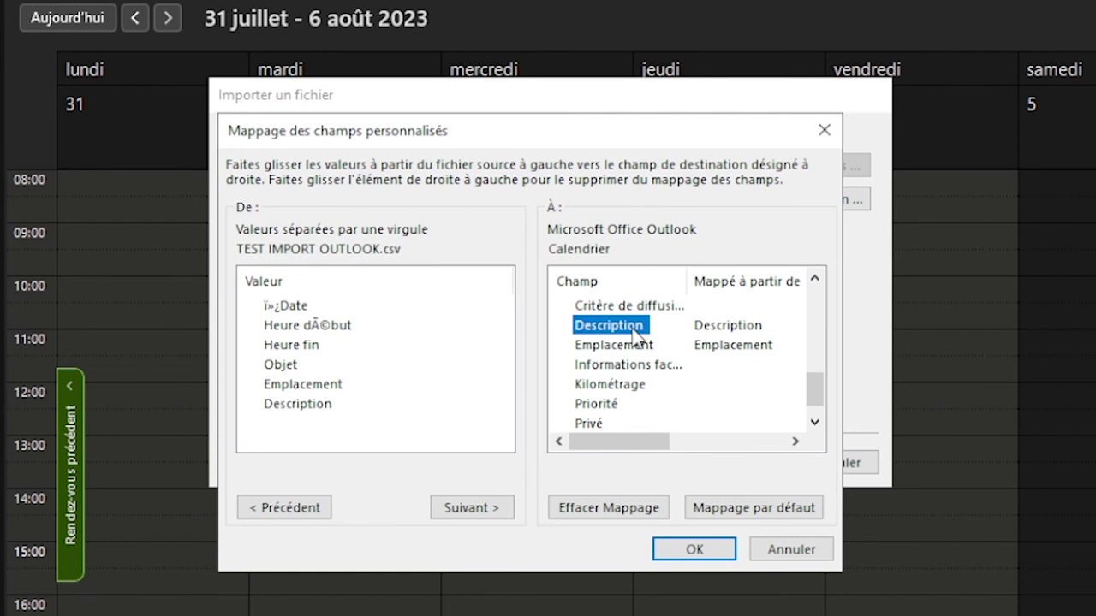
{"action": "left_click", "coordinate": [300, 384]}
{"action": "left_click", "coordinate": [300, 403]}
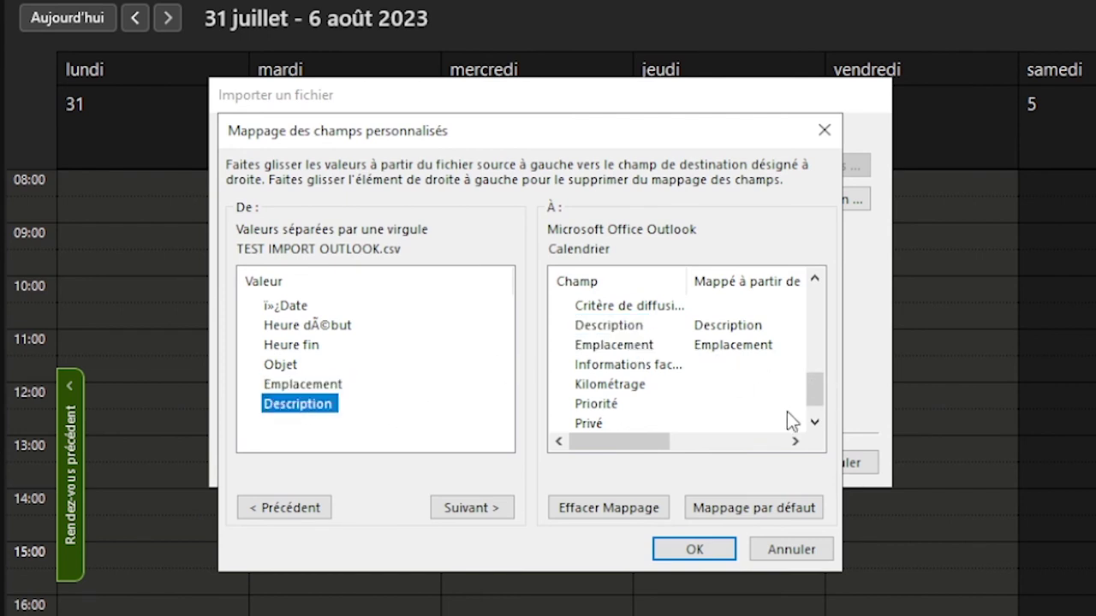
{"action": "left_click", "coordinate": [692, 550]}
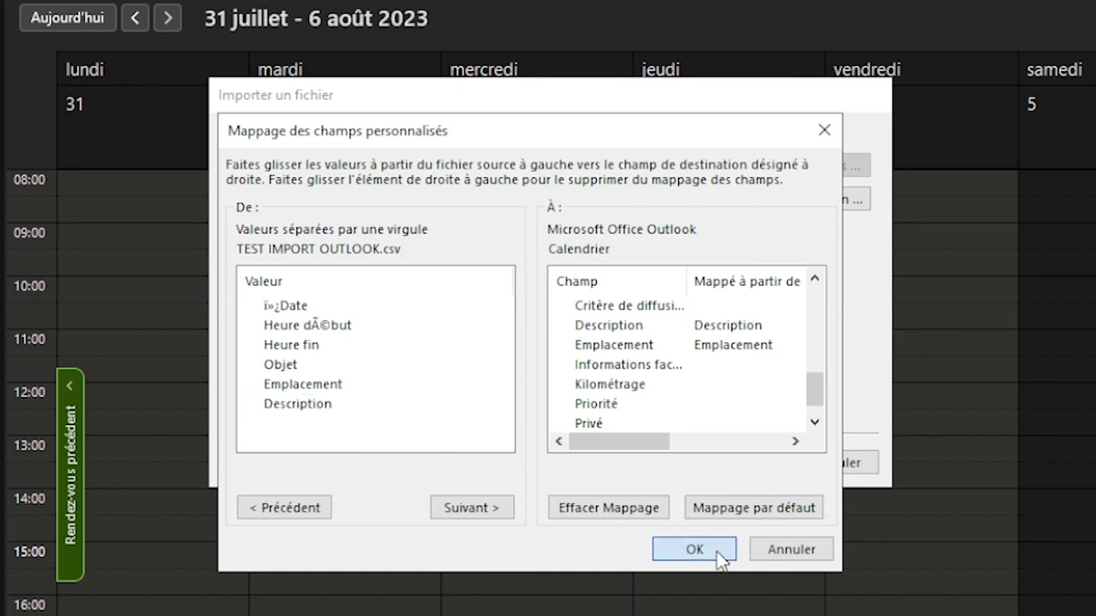
Run the calendar import and select two of the imported Faux event appointments.
{"action": "left_click", "coordinate": [738, 468]}
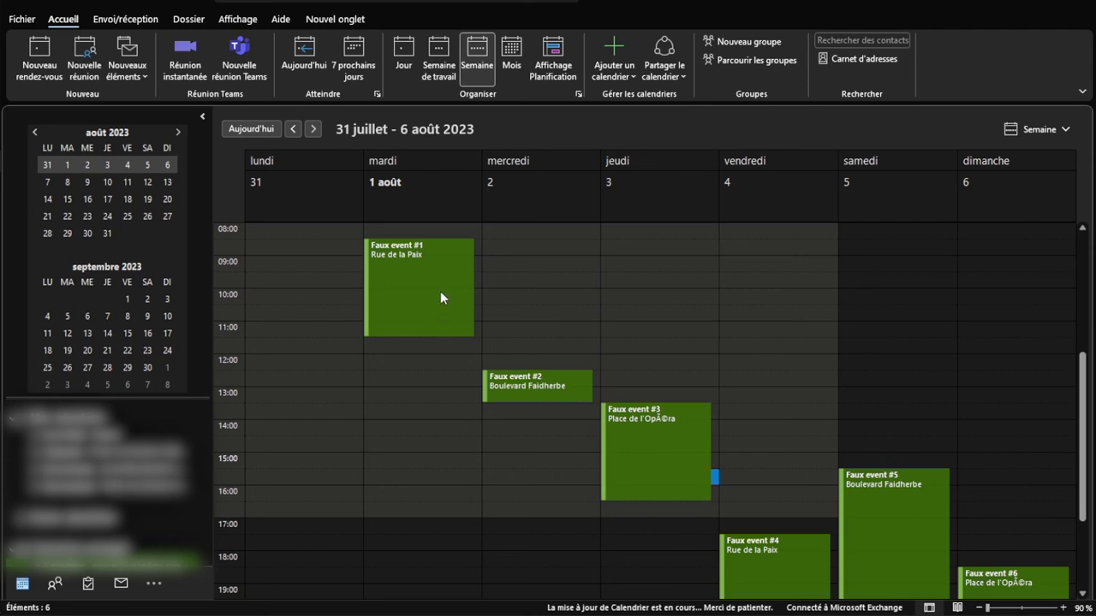
{"action": "mouse_move", "coordinate": [418, 287]}
{"action": "left_click", "coordinate": [661, 446]}
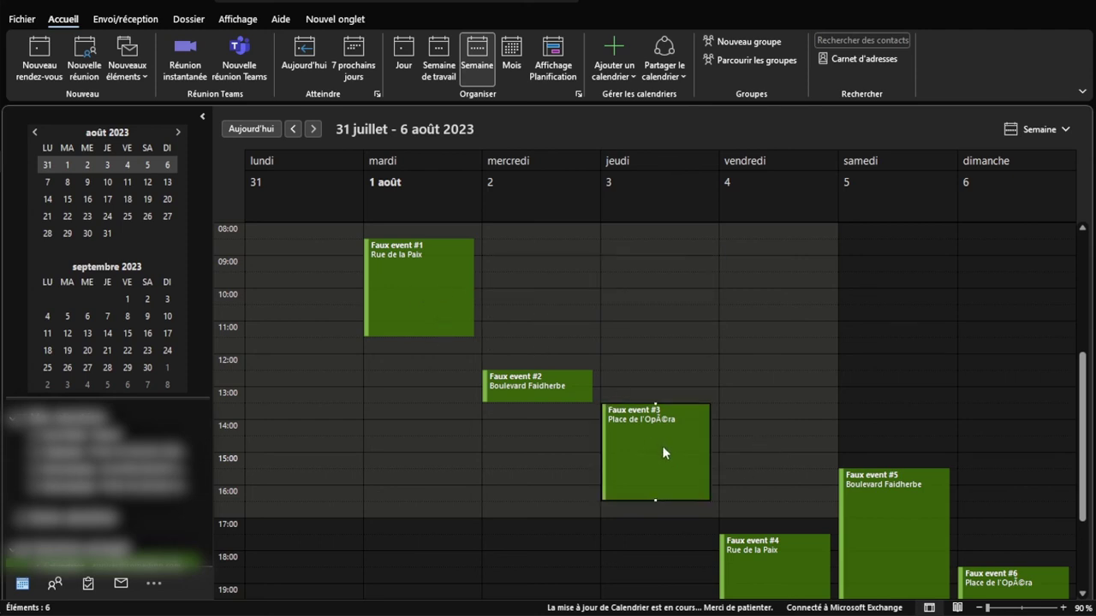
{"action": "left_click", "coordinate": [814, 545]}
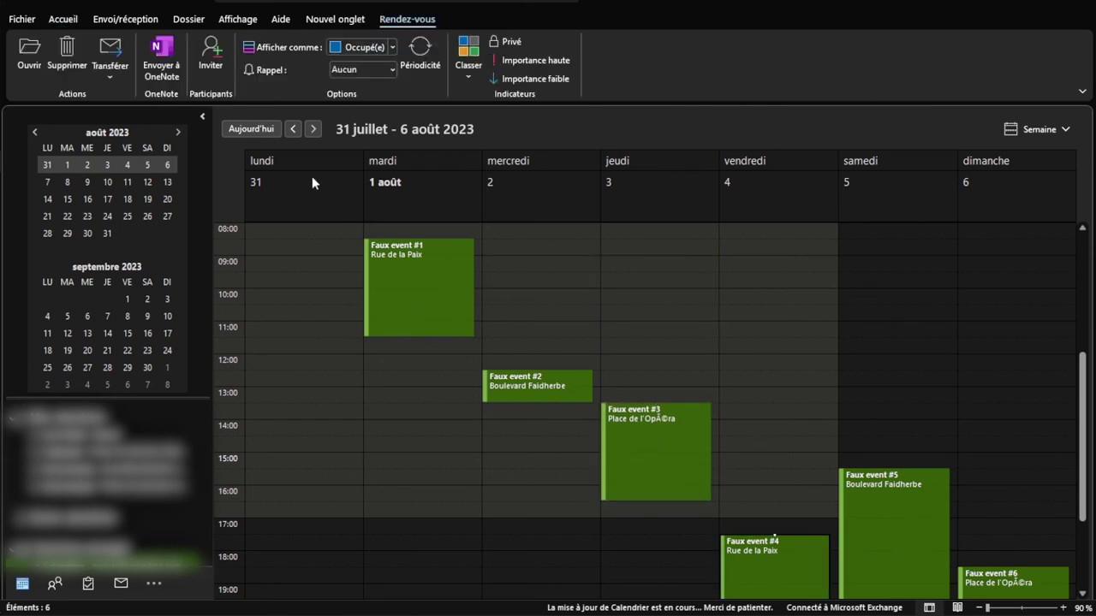
Move the calendar to the week of 7–13 août 2023, showing Faux events #8 to #11.
{"action": "left_click", "coordinate": [312, 130]}
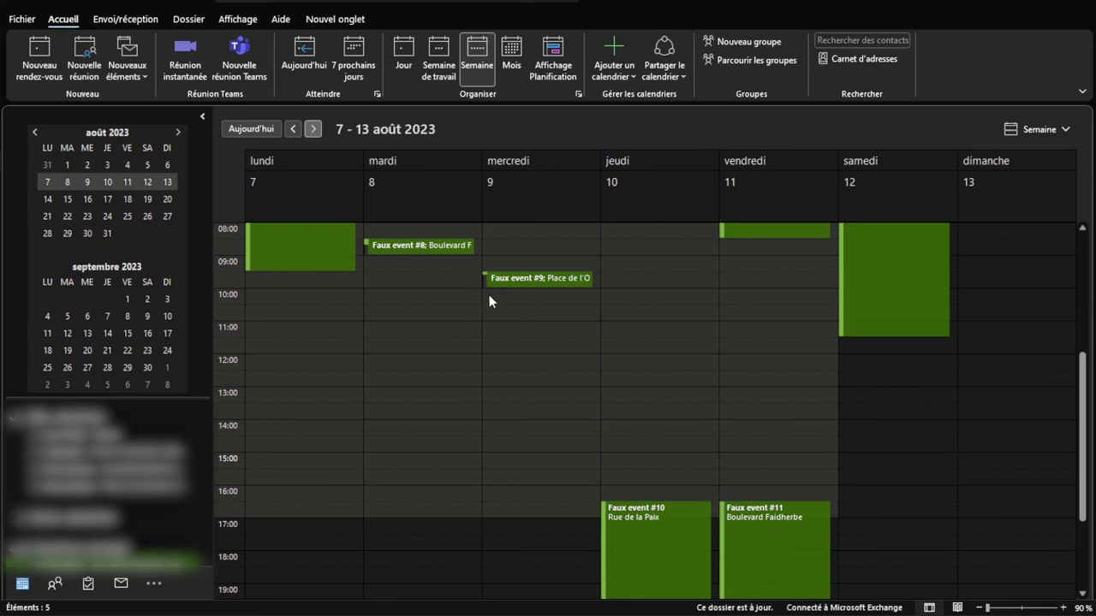
{"action": "scroll", "coordinate": [502, 303], "scroll_direction": "up", "scroll_amount": 1}
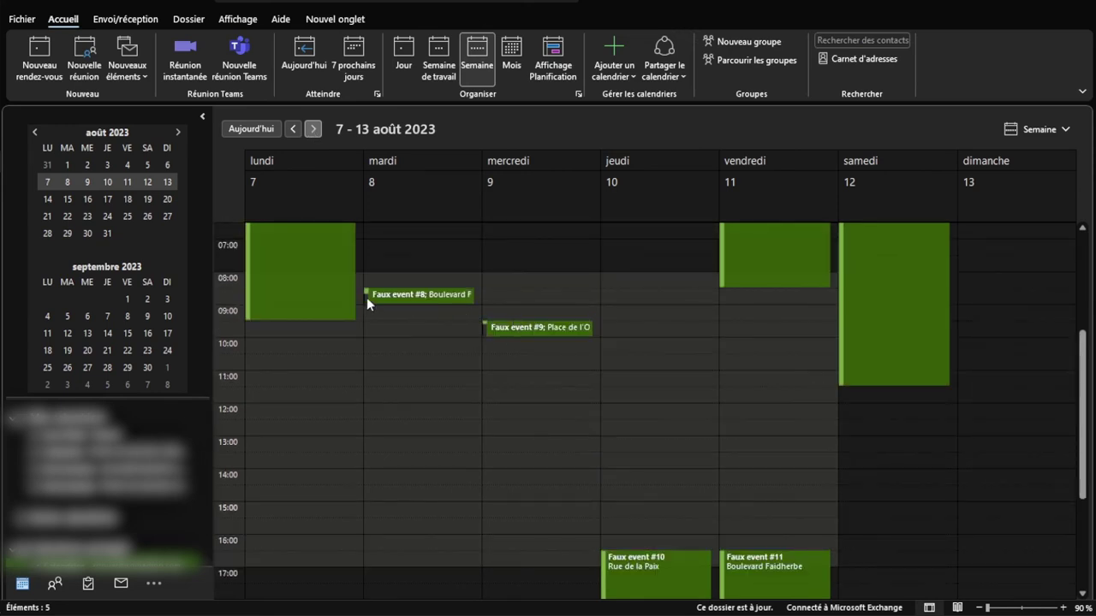
{"action": "scroll", "coordinate": [299, 300], "scroll_direction": "up", "scroll_amount": 3}
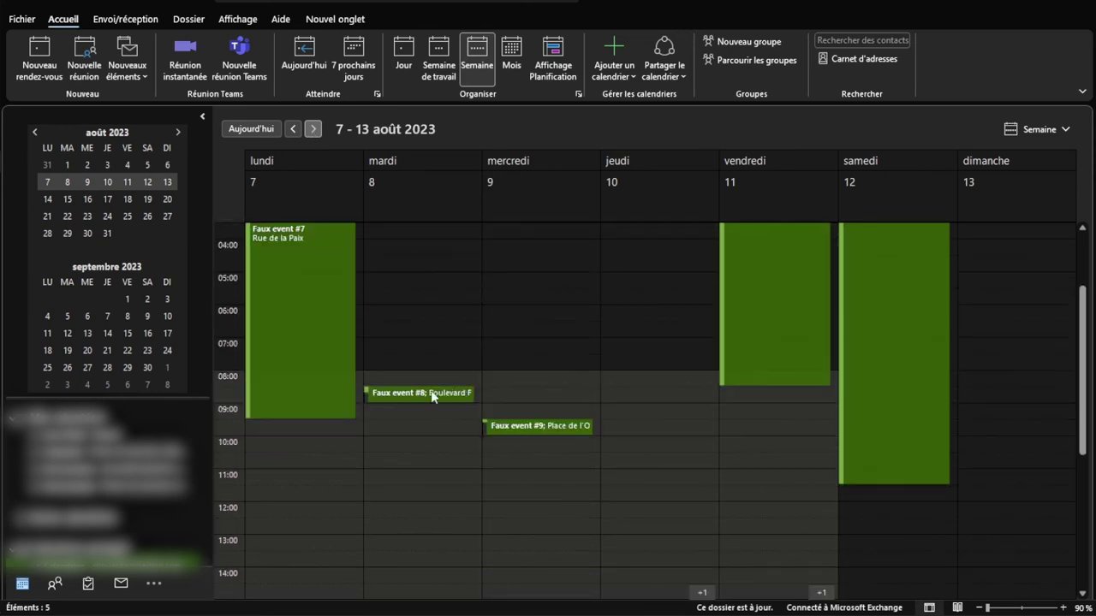
{"action": "double_click", "coordinate": [412, 396]}
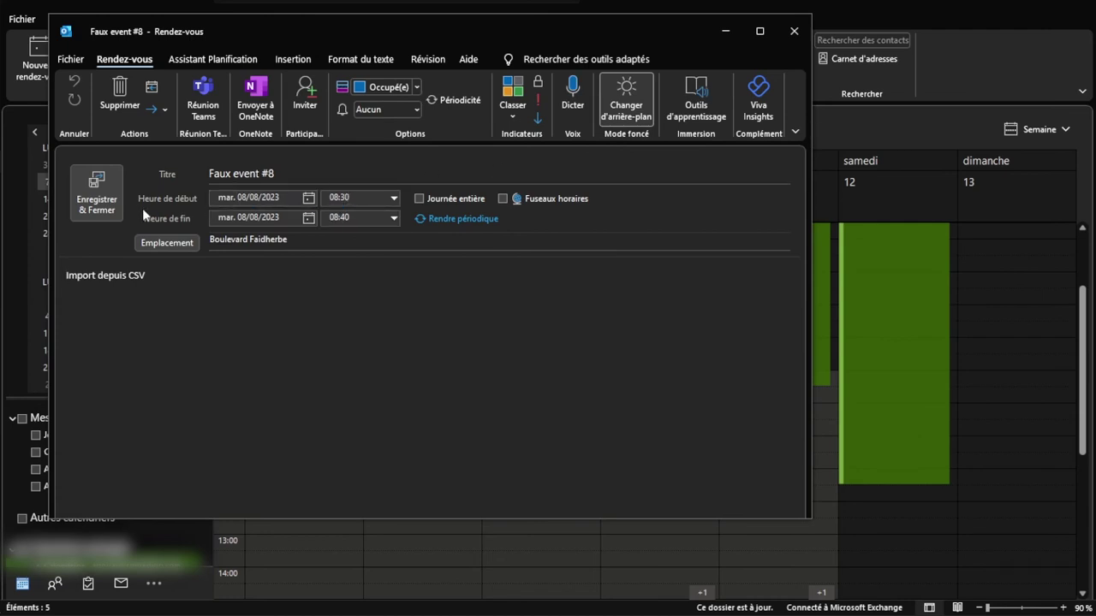
{"action": "left_click", "coordinate": [99, 199]}
{"action": "left_click", "coordinate": [562, 426]}
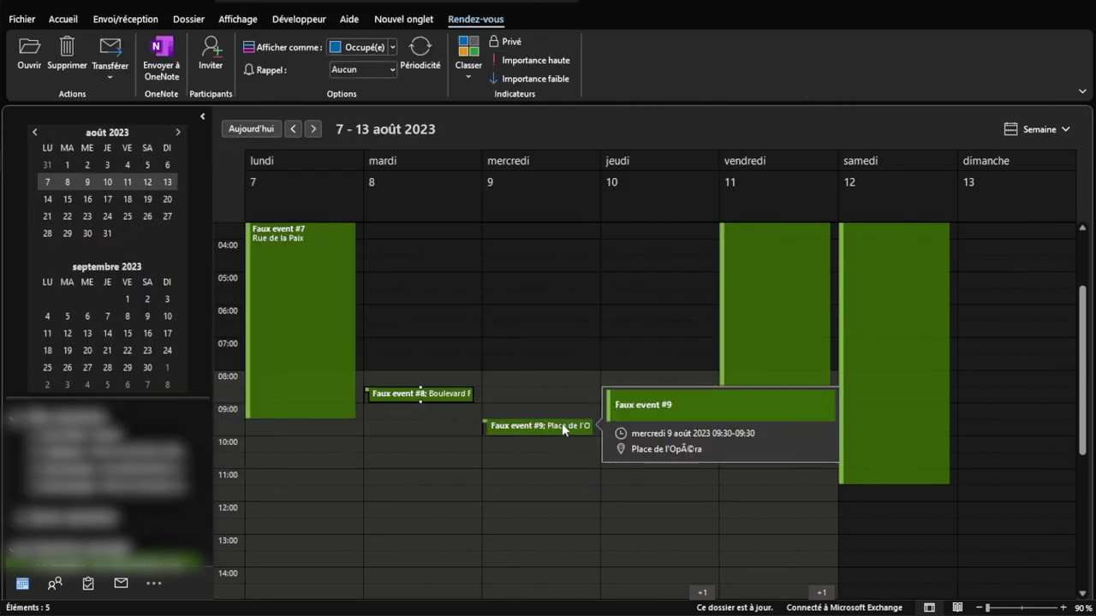
{"action": "double_click", "coordinate": [562, 426]}
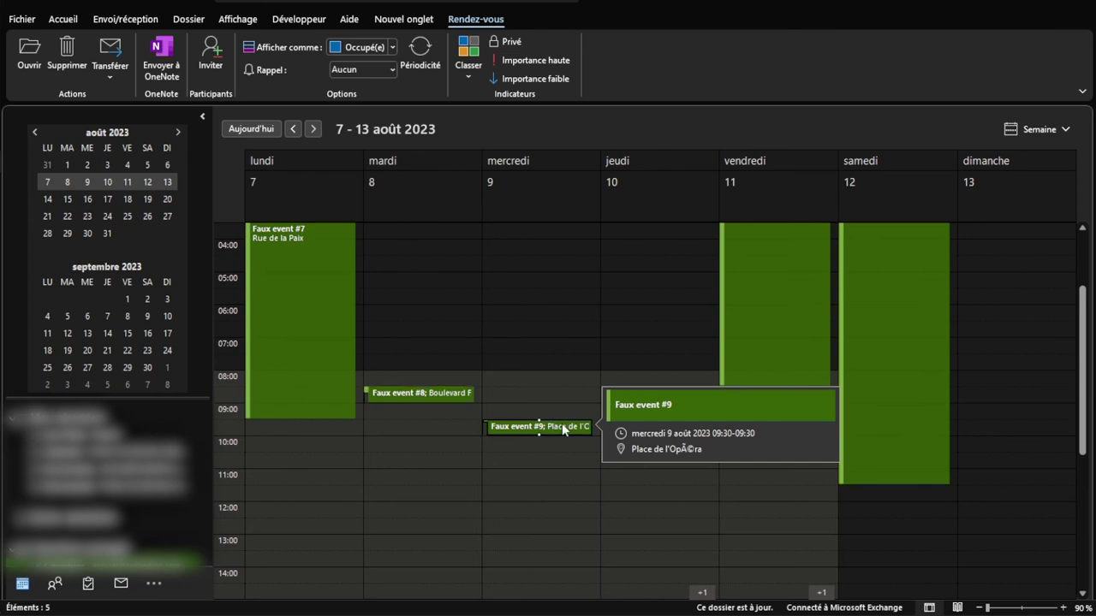
{"action": "left_click", "coordinate": [352, 198]}
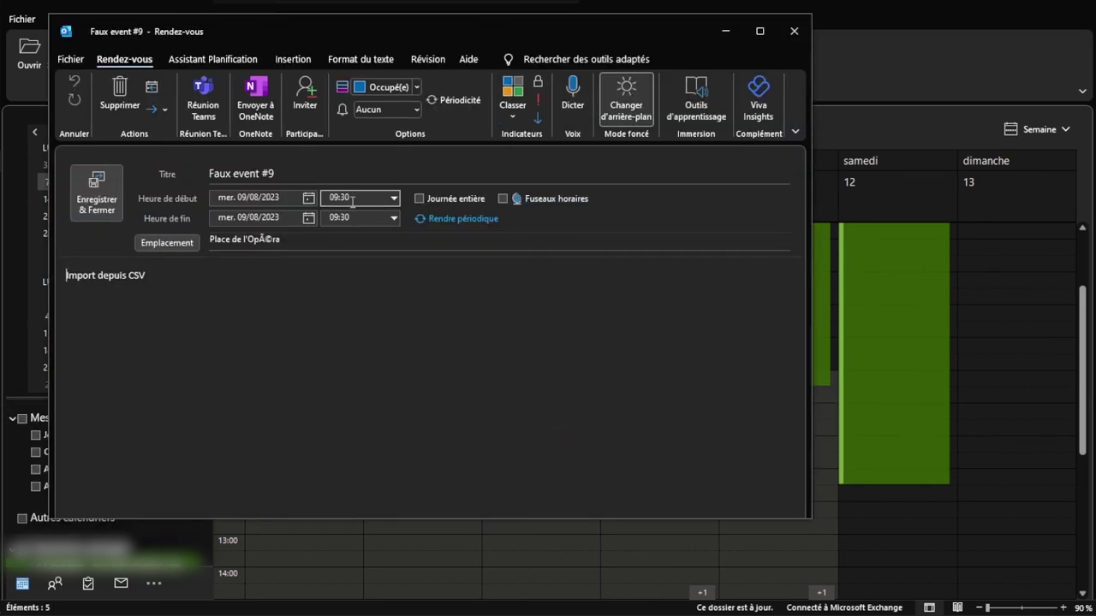
{"action": "left_click", "coordinate": [348, 219]}
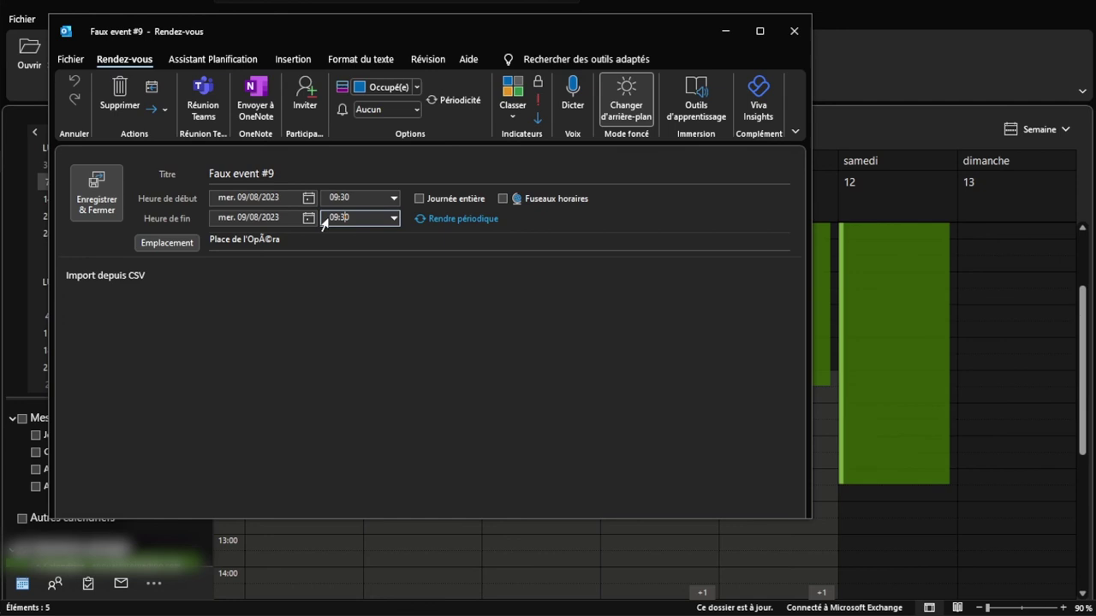
{"action": "left_click", "coordinate": [96, 201]}
{"action": "scroll", "coordinate": [670, 397], "scroll_direction": "down", "scroll_amount": 5}
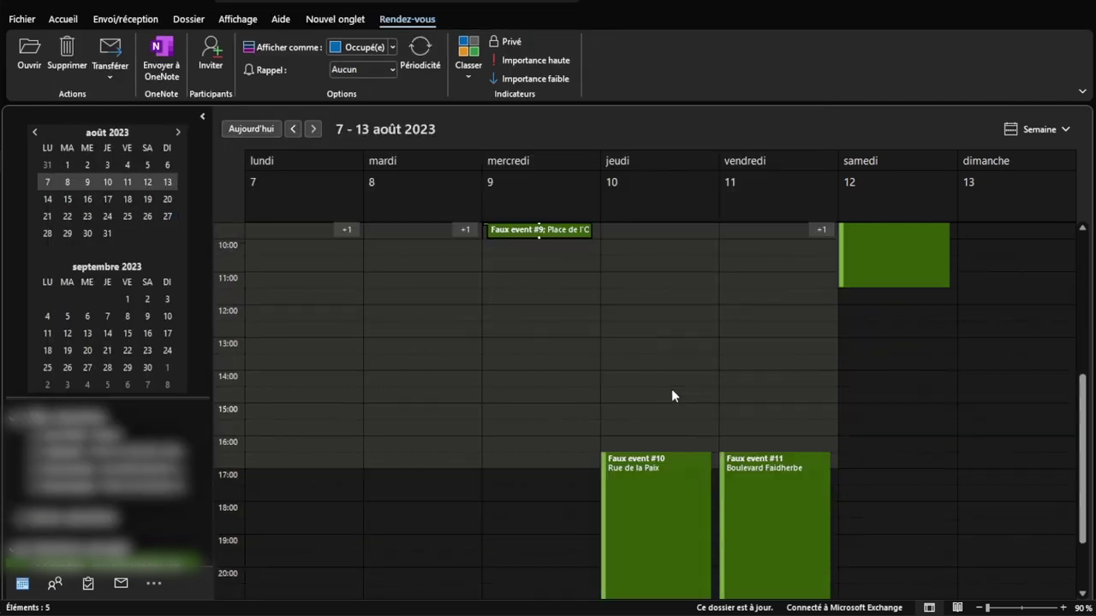
{"action": "scroll", "coordinate": [685, 399], "scroll_direction": "down", "scroll_amount": 2}
{"action": "scroll", "coordinate": [689, 393], "scroll_direction": "down", "scroll_amount": 1}
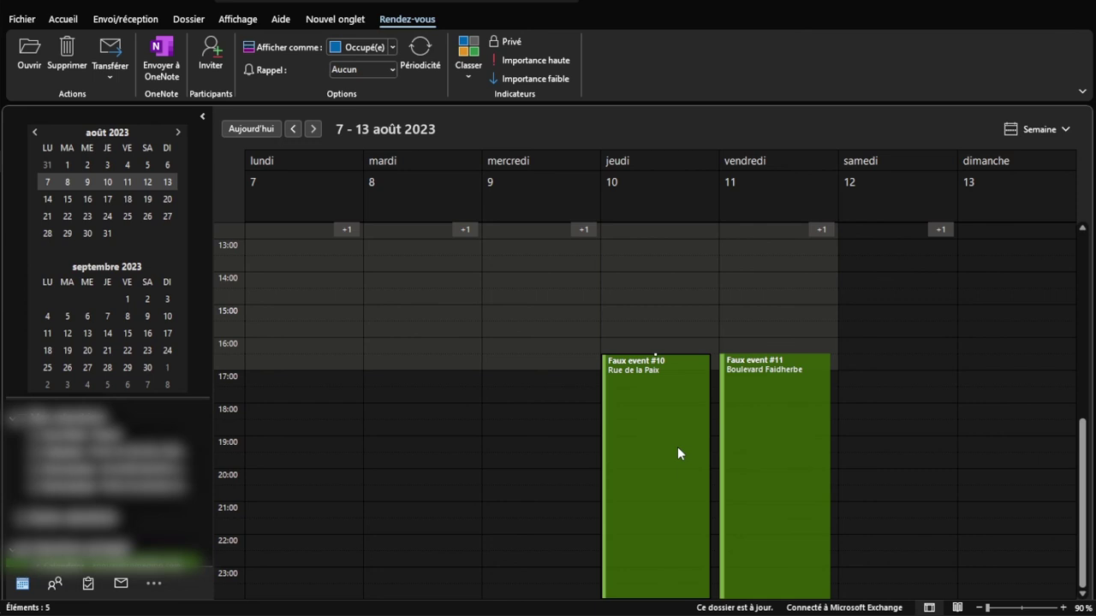
{"action": "scroll", "coordinate": [677, 453], "scroll_direction": "up", "scroll_amount": 2}
{"action": "scroll", "coordinate": [677, 453], "scroll_direction": "up", "scroll_amount": 6}
{"action": "scroll", "coordinate": [677, 453], "scroll_direction": "up", "scroll_amount": 4}
{"action": "mouse_move", "coordinate": [774, 303]}
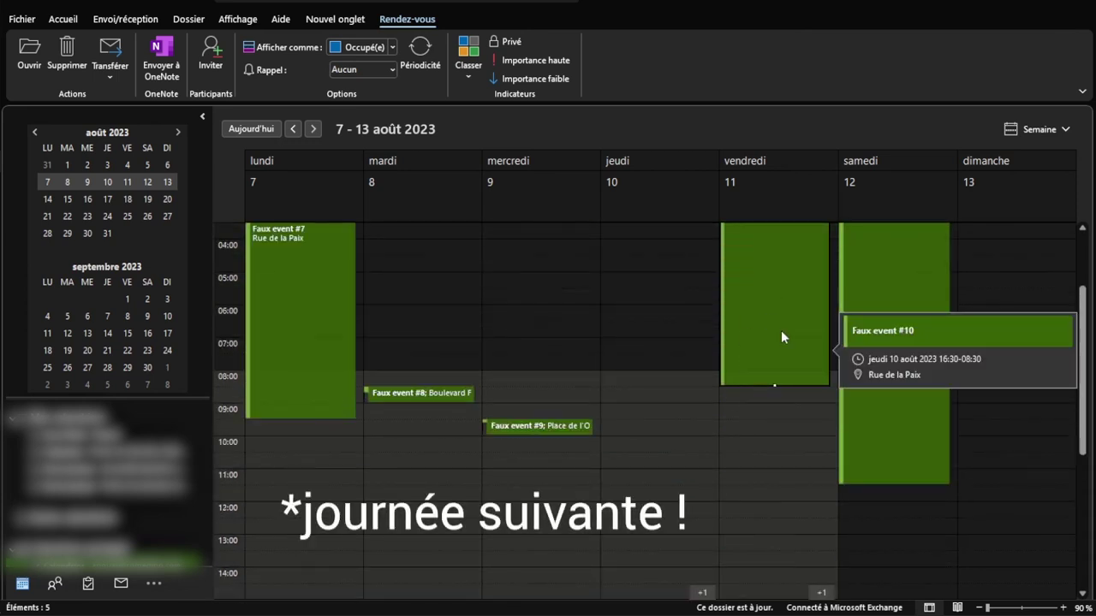
{"action": "scroll", "coordinate": [685, 440], "scroll_direction": "down", "scroll_amount": 8}
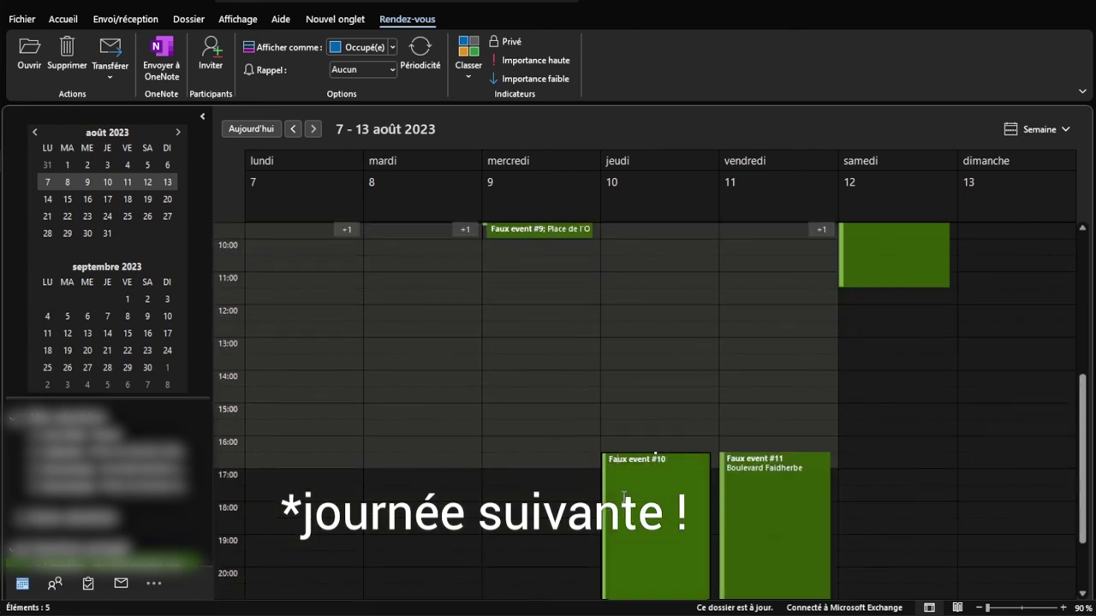
{"action": "scroll", "coordinate": [670, 422], "scroll_direction": "up", "scroll_amount": 3}
{"action": "scroll", "coordinate": [706, 382], "scroll_direction": "up", "scroll_amount": 7}
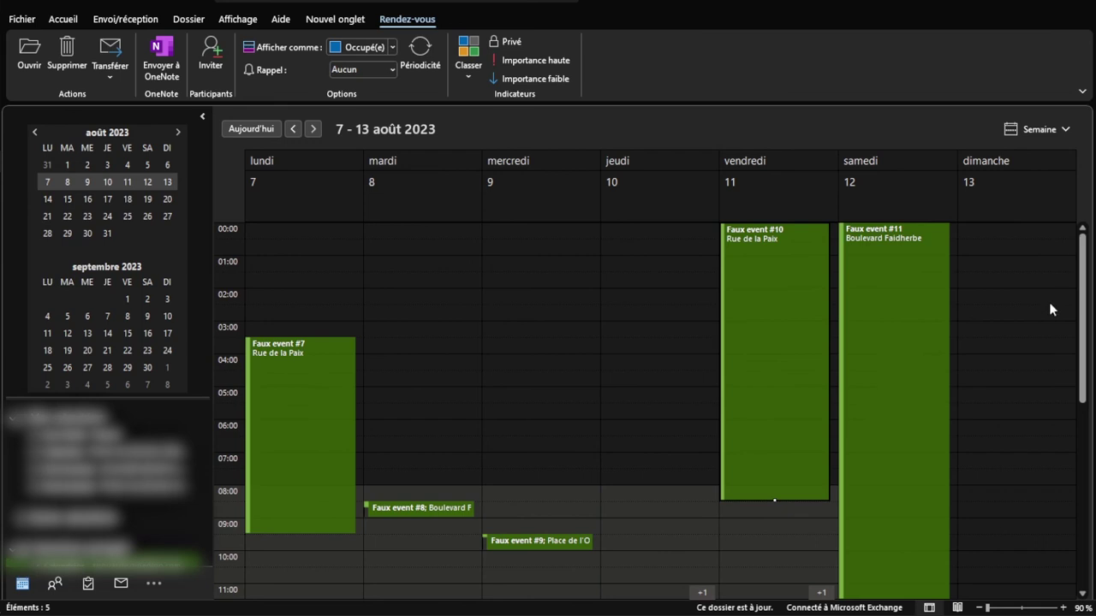
{"action": "mouse_move", "coordinate": [1084, 274]}
{"action": "left_mouse_down"}
{"action": "mouse_move", "coordinate": [1092, 442]}
{"action": "mouse_move", "coordinate": [802, 489]}
{"action": "left_mouse_up"}
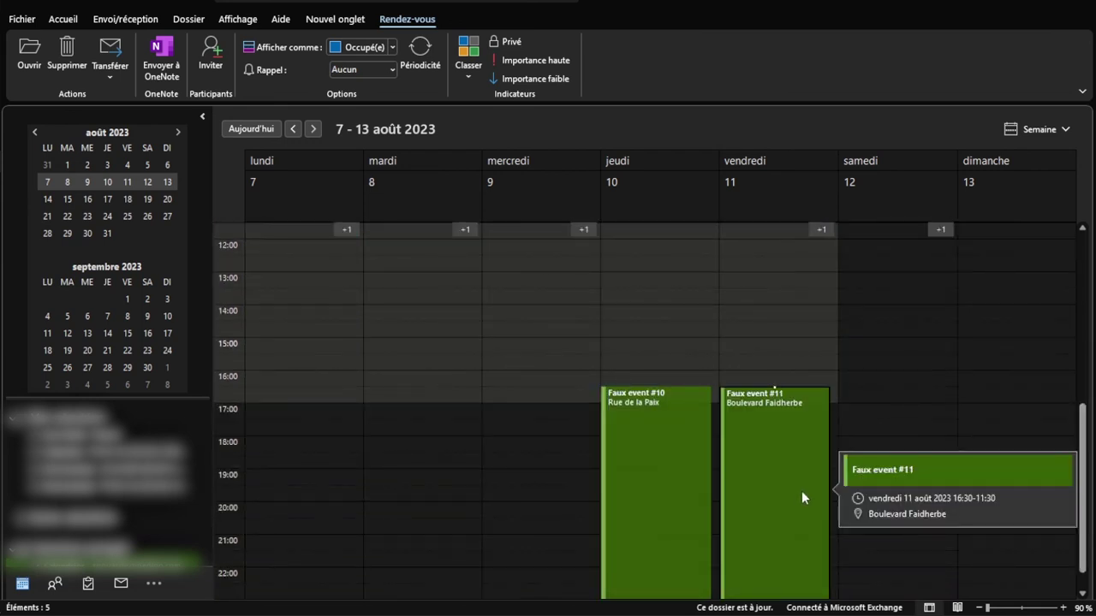
{"action": "left_click_drag", "start_coordinate": [1083, 411], "coordinate": [1079, 314]}
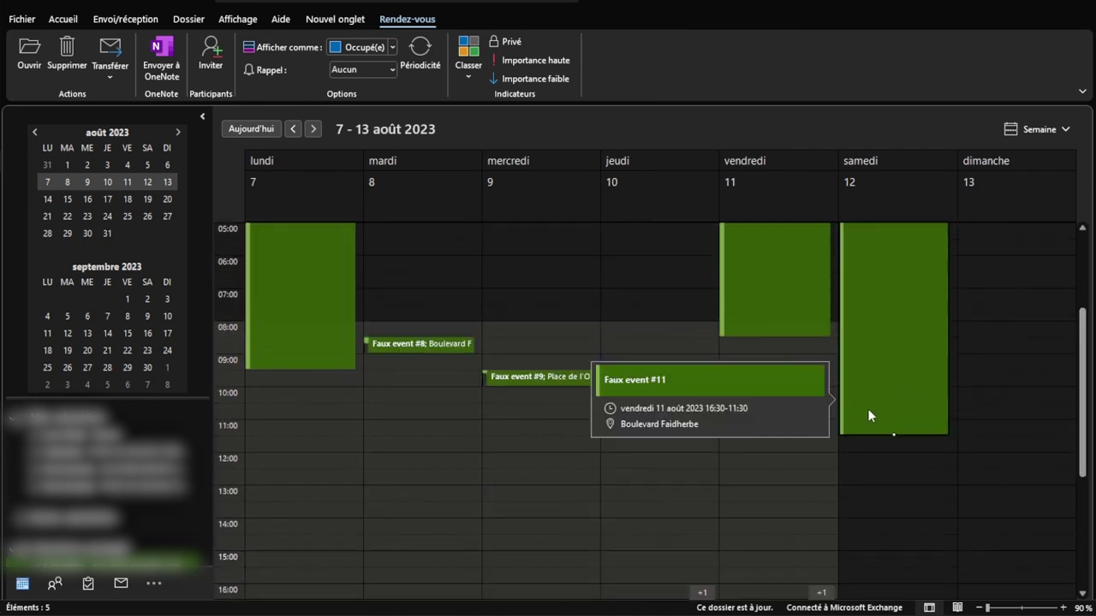
{"action": "left_click", "coordinate": [776, 467]}
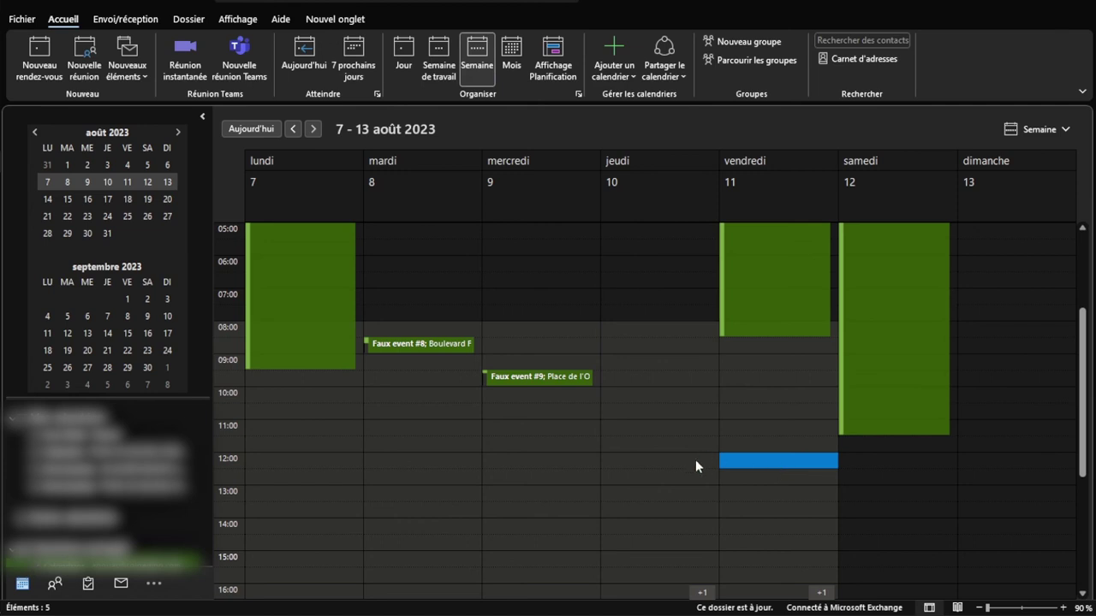
{"action": "scroll", "coordinate": [676, 460], "scroll_direction": "down", "scroll_amount": 1}
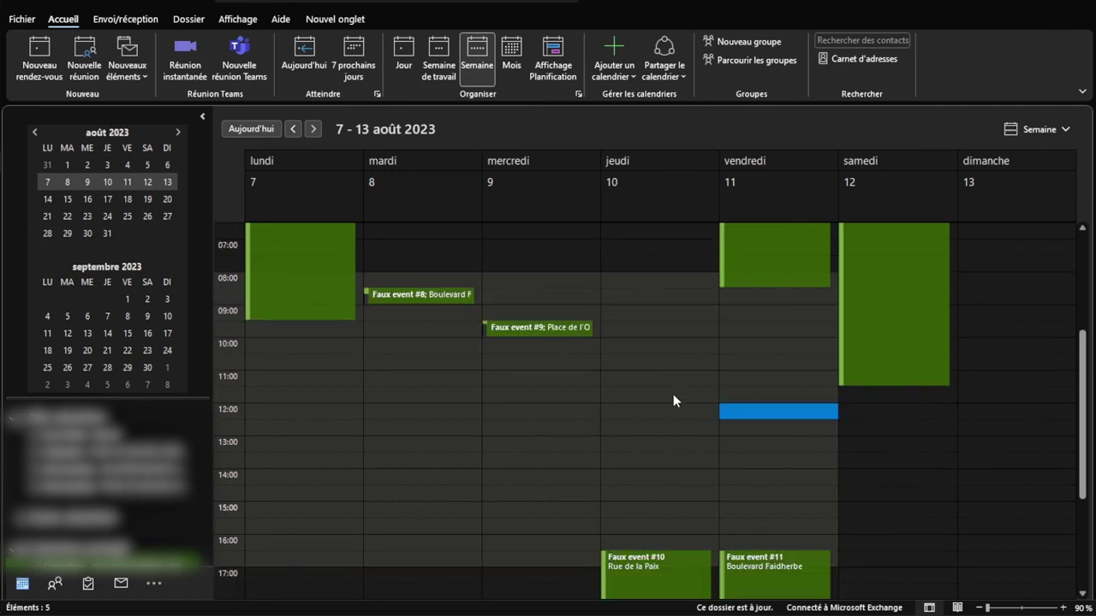
{"action": "scroll", "coordinate": [681, 402], "scroll_direction": "down", "scroll_amount": 2}
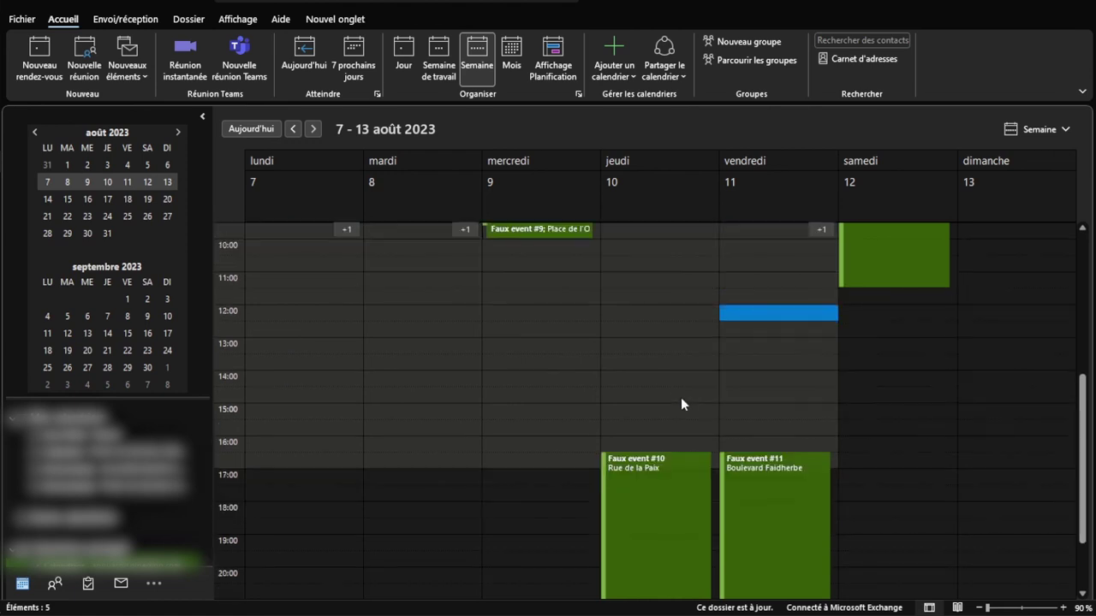